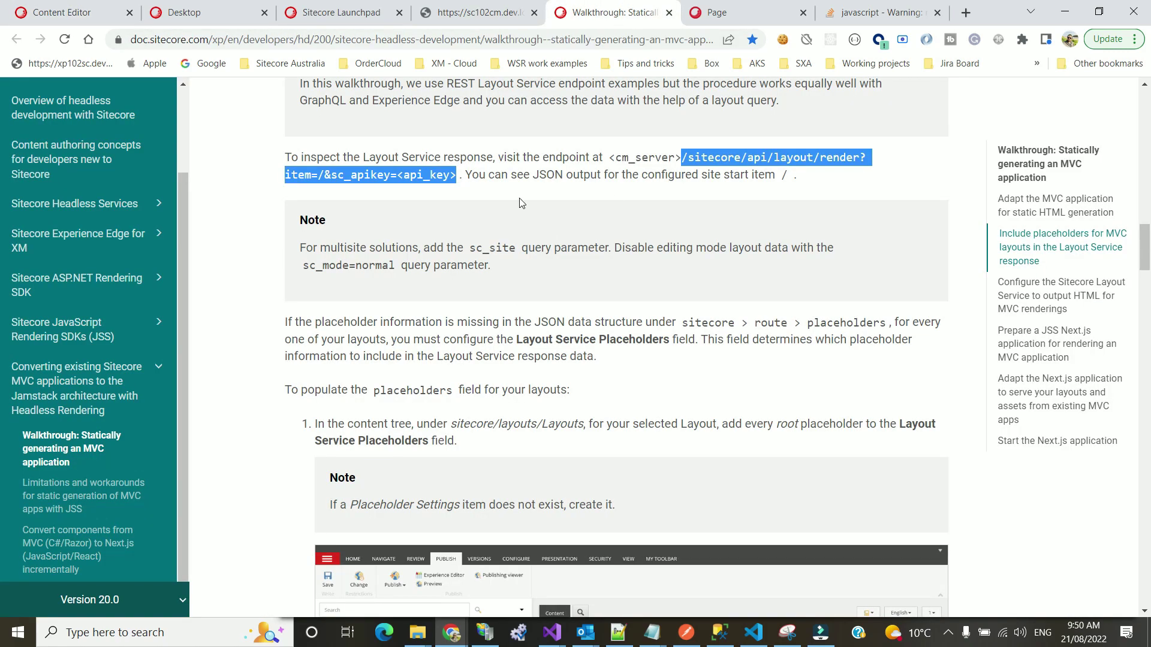
Step: Scroll back up to the walkthrough's title and its prerequisites list
scroll(543, 234, up, 15)
scroll(540, 234, up, 8)
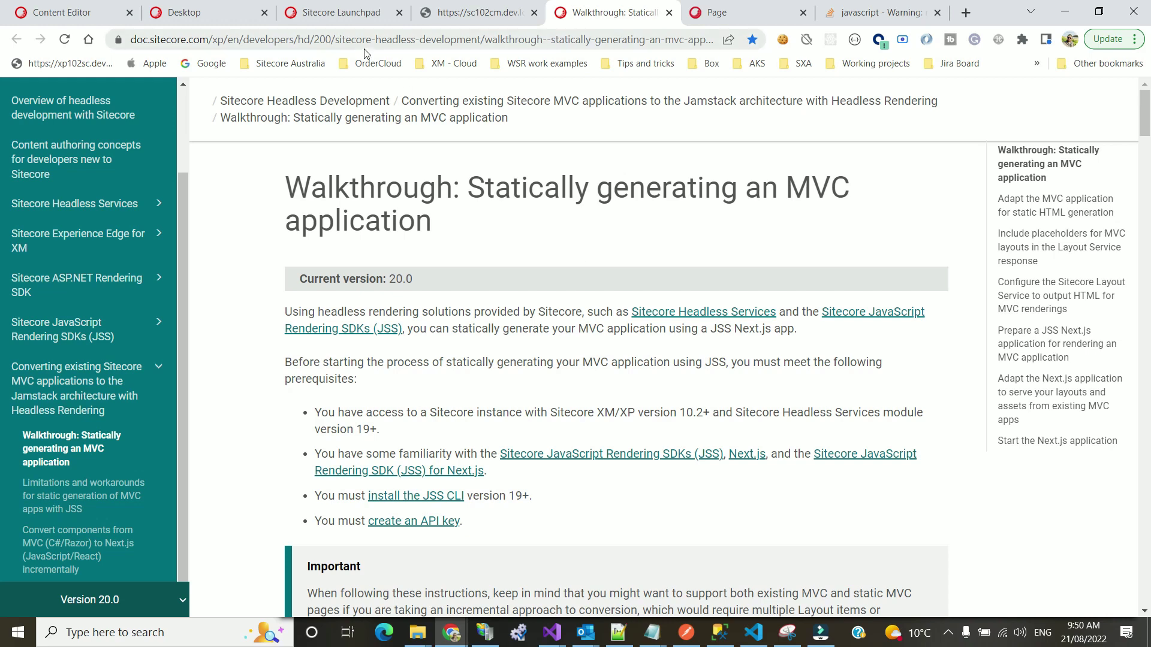
Step: Launch Content Editor, select Everyday_App under dev-local-tenant, then return to the walkthrough
click(343, 12)
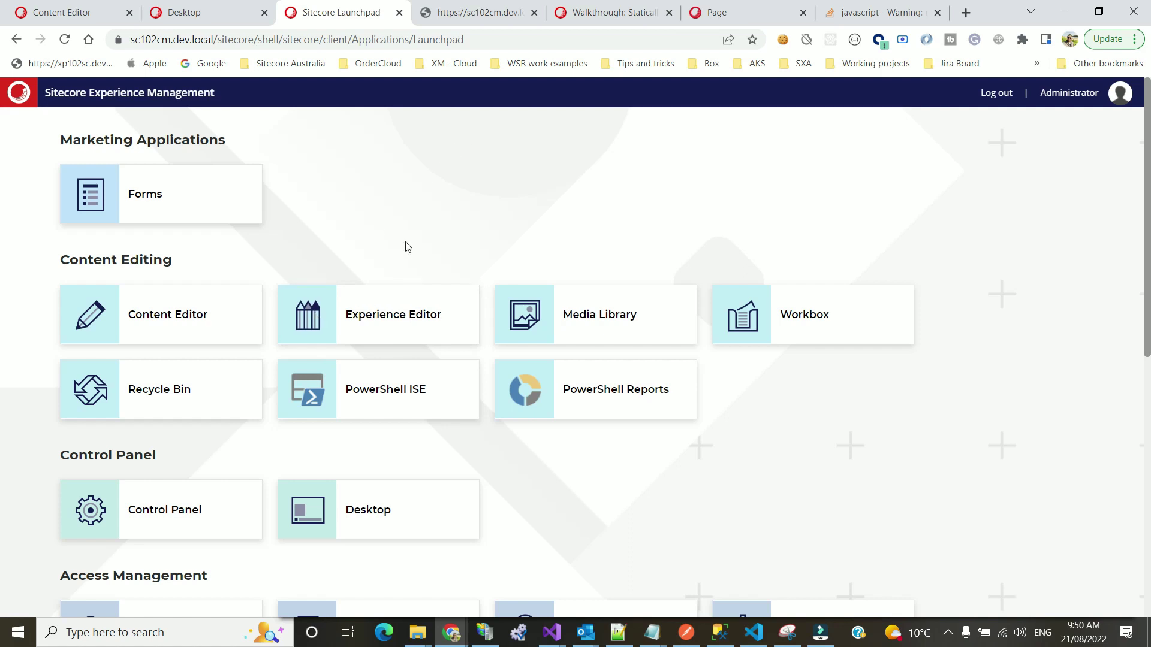
click(180, 326)
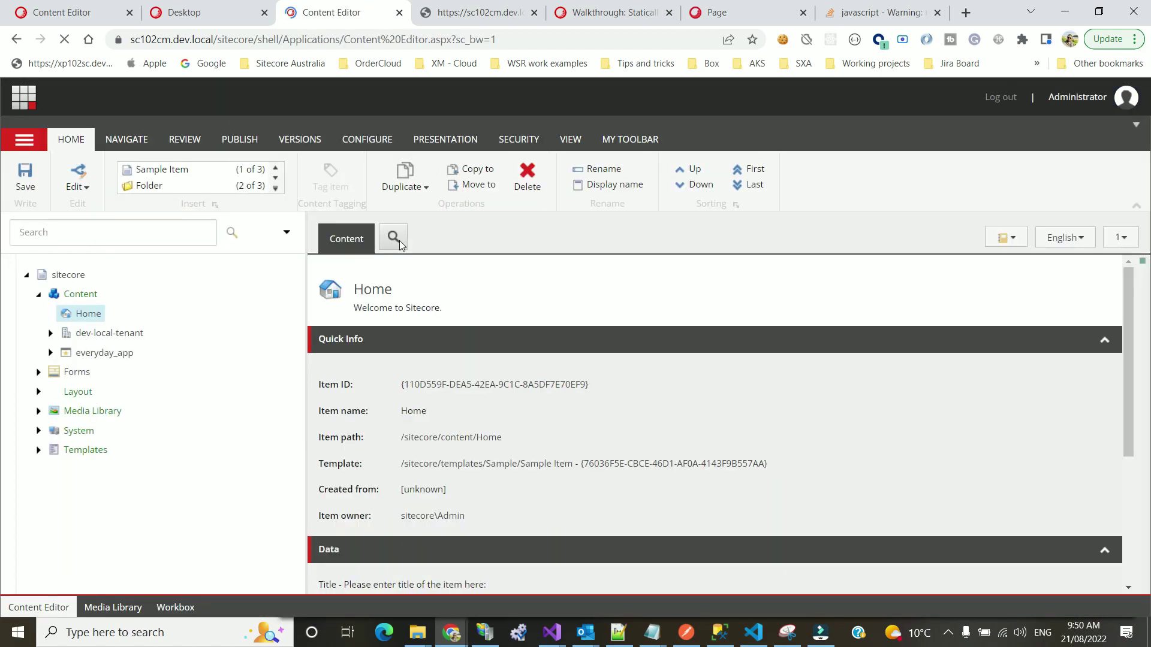
click(51, 333)
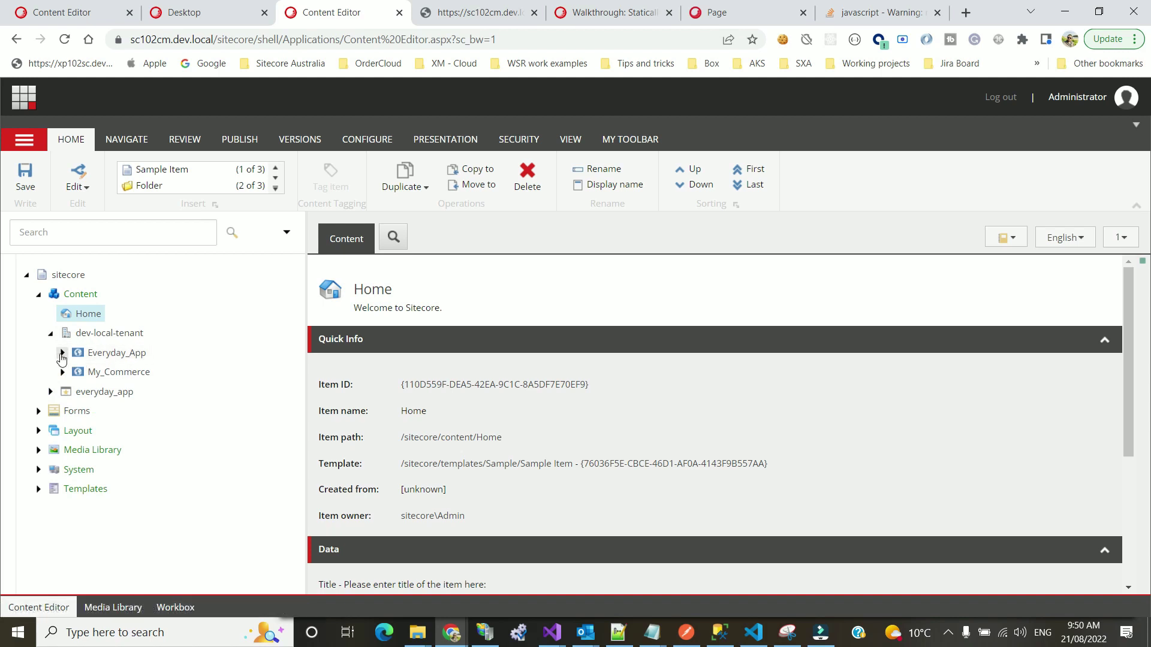
click(63, 353)
click(114, 358)
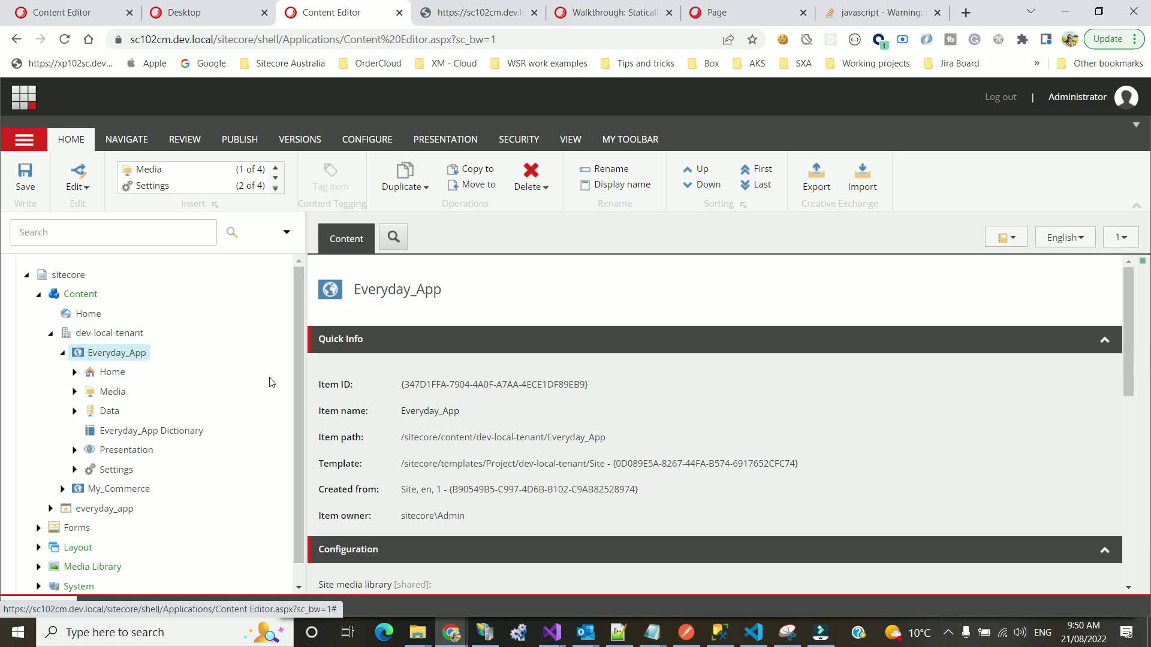
click(610, 12)
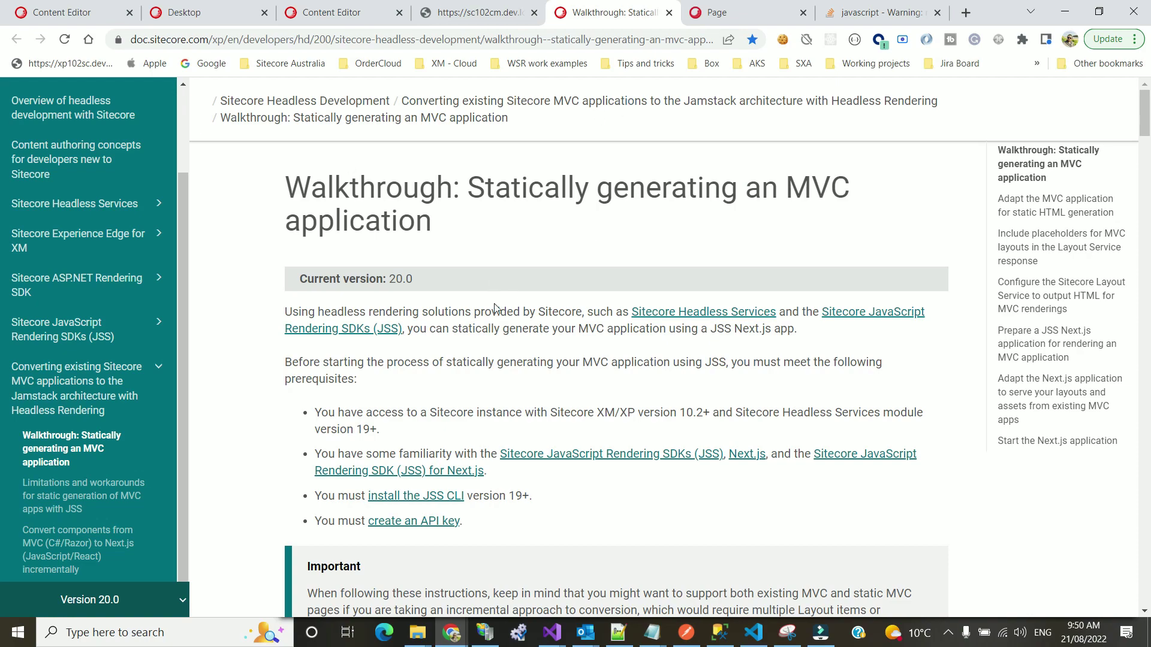
Step: Read step 1 of 'Adapt the MVC application for static HTML generation', then go back to Content Editor
scroll(498, 307, down, 5)
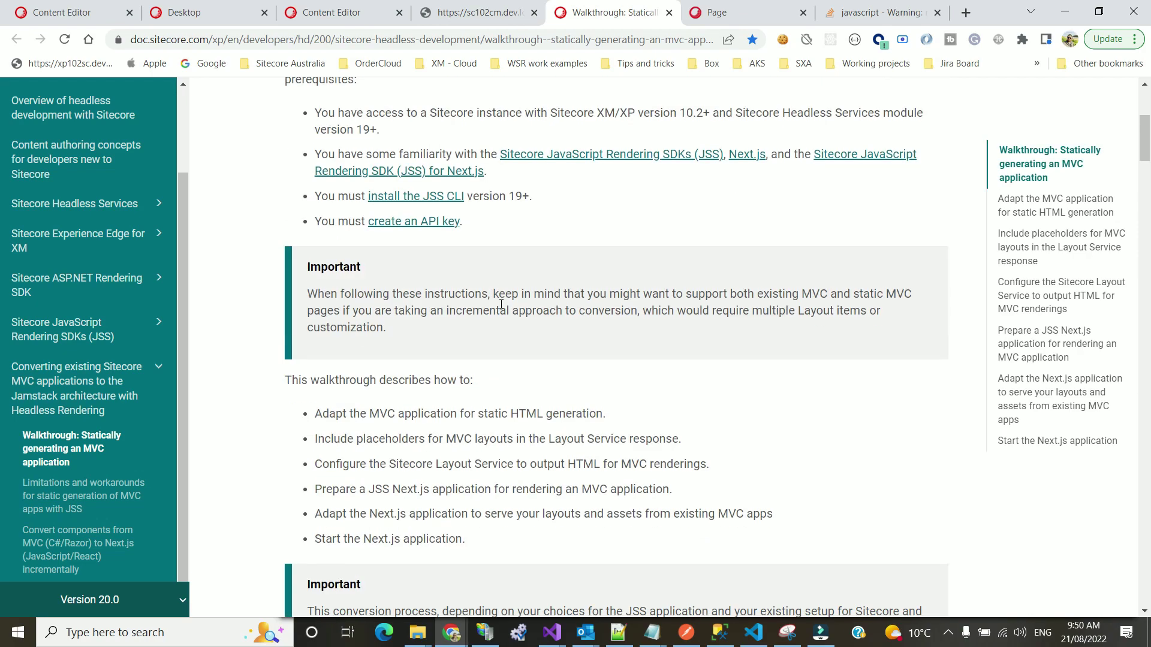
scroll(501, 304, down, 4)
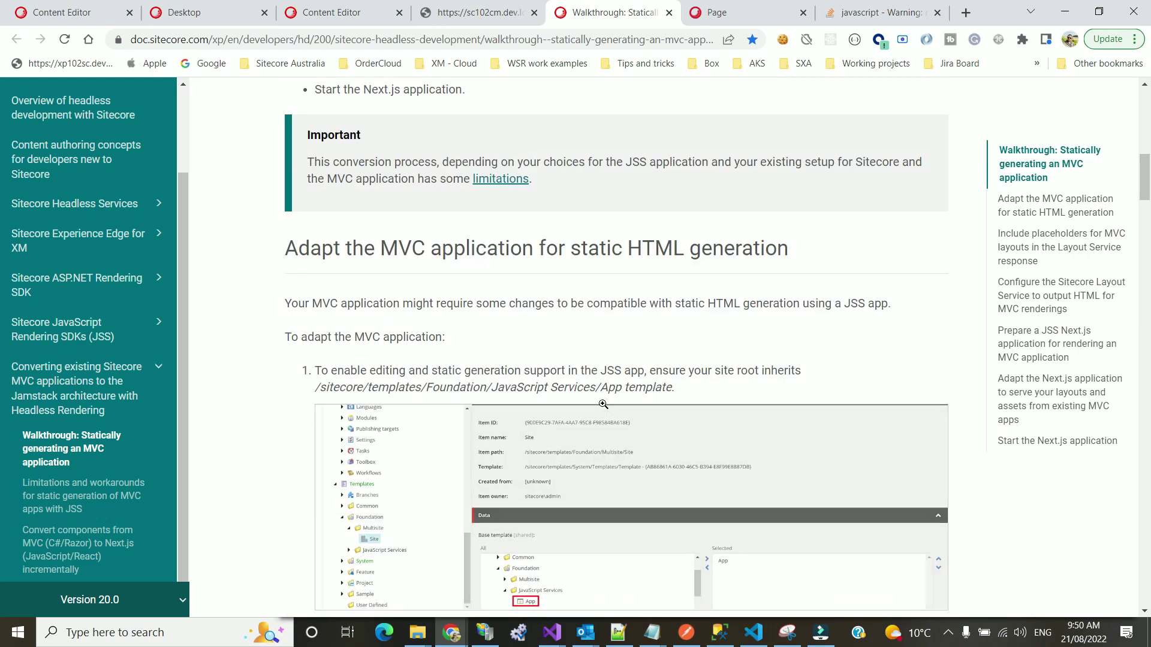
scroll(599, 391, up, 9)
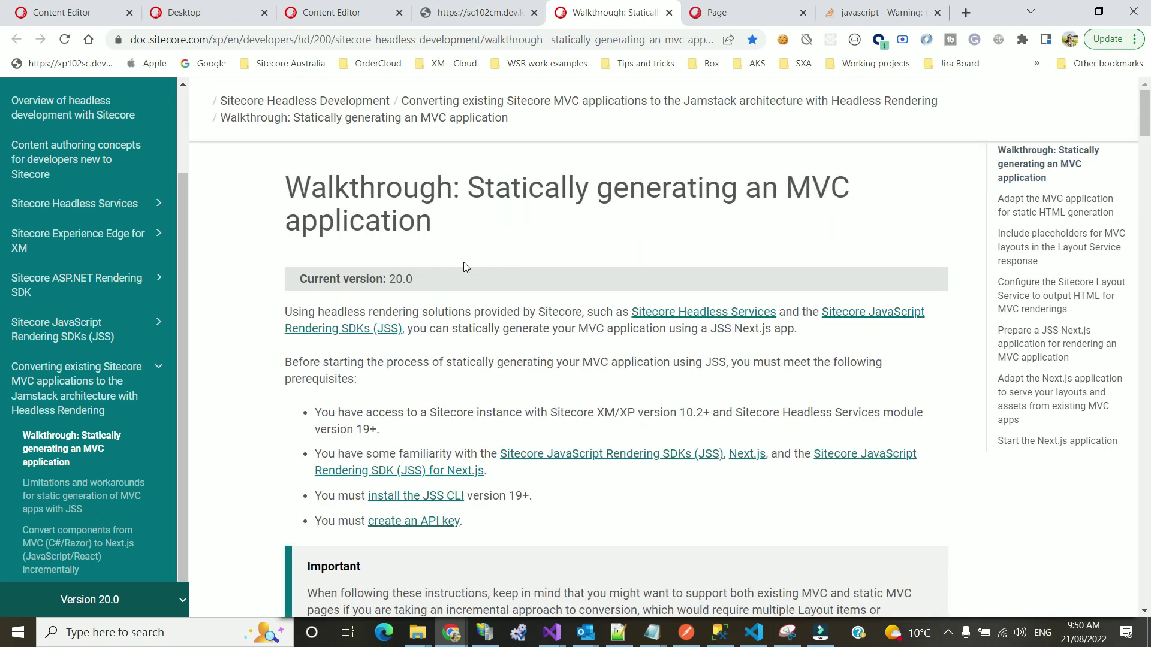
click(180, 9)
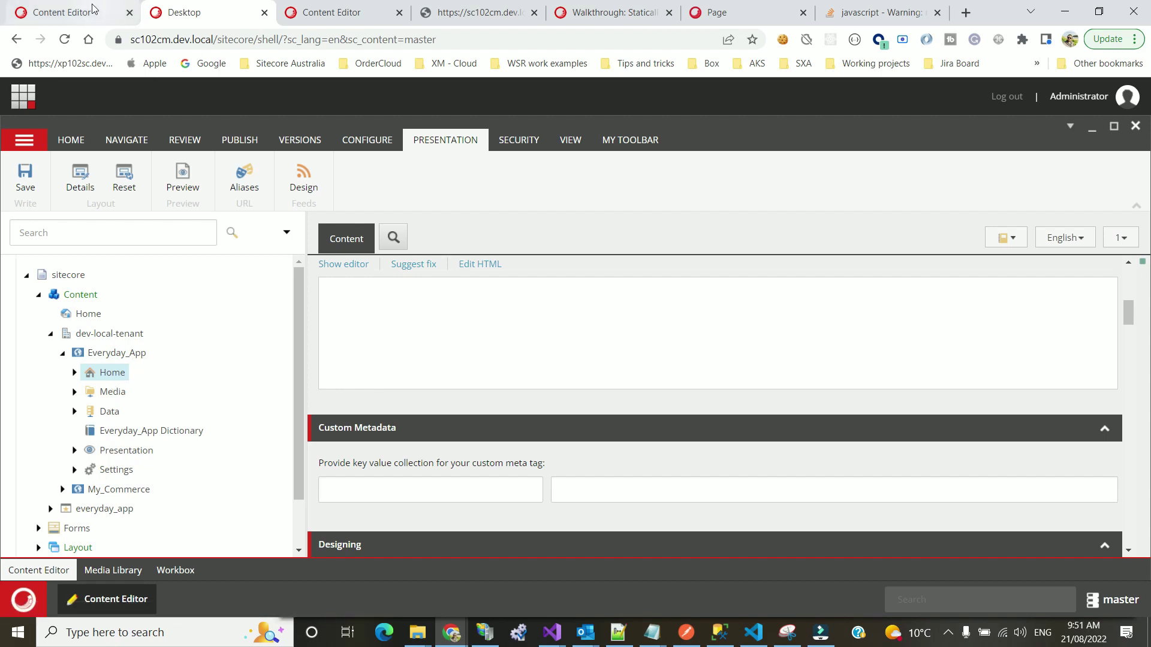
Step: In the xp102sc Content Editor, select Youtube_Tenant > everyday-things > Home and preview it
key(ctrl+1)
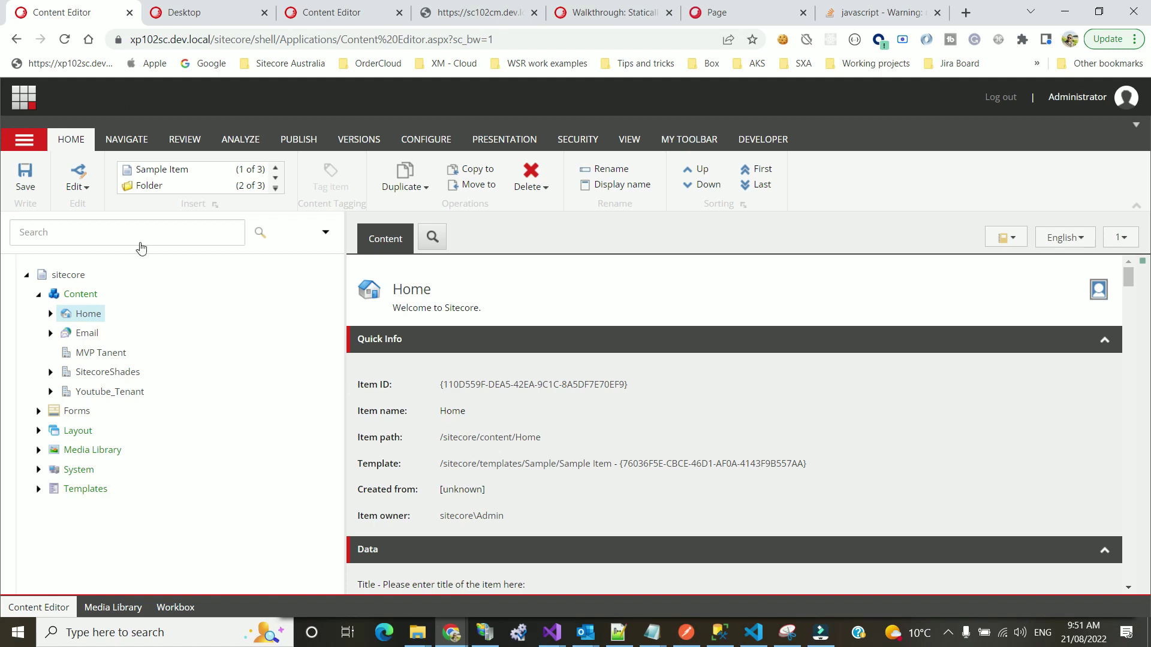
click(50, 393)
click(51, 393)
click(51, 372)
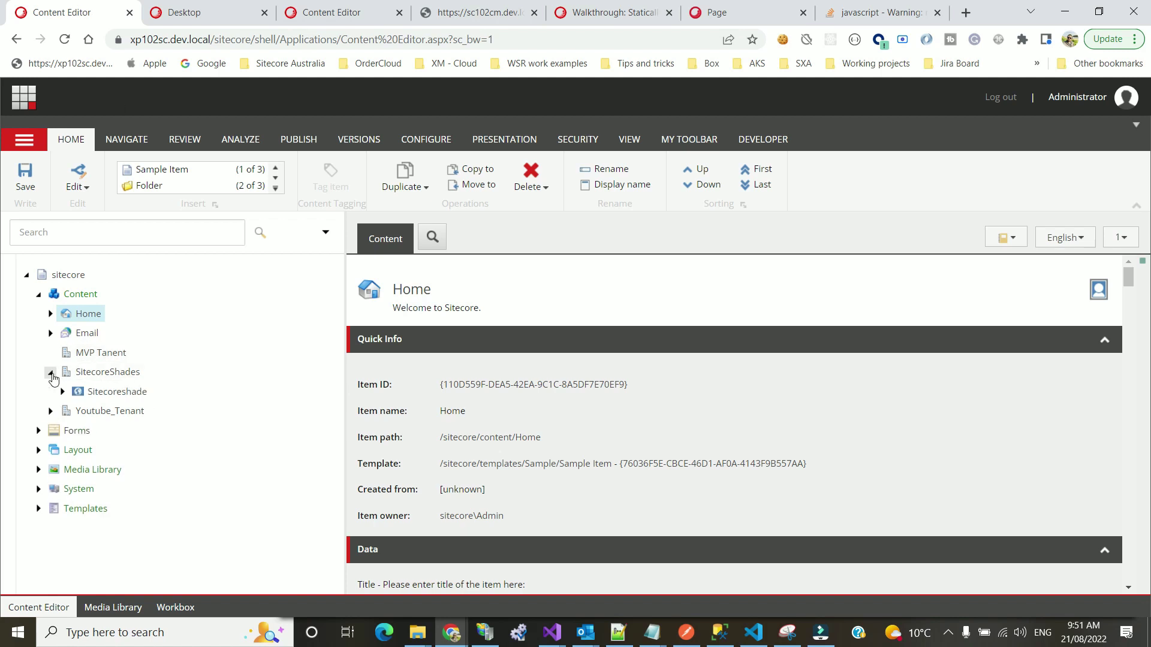
click(51, 372)
click(50, 391)
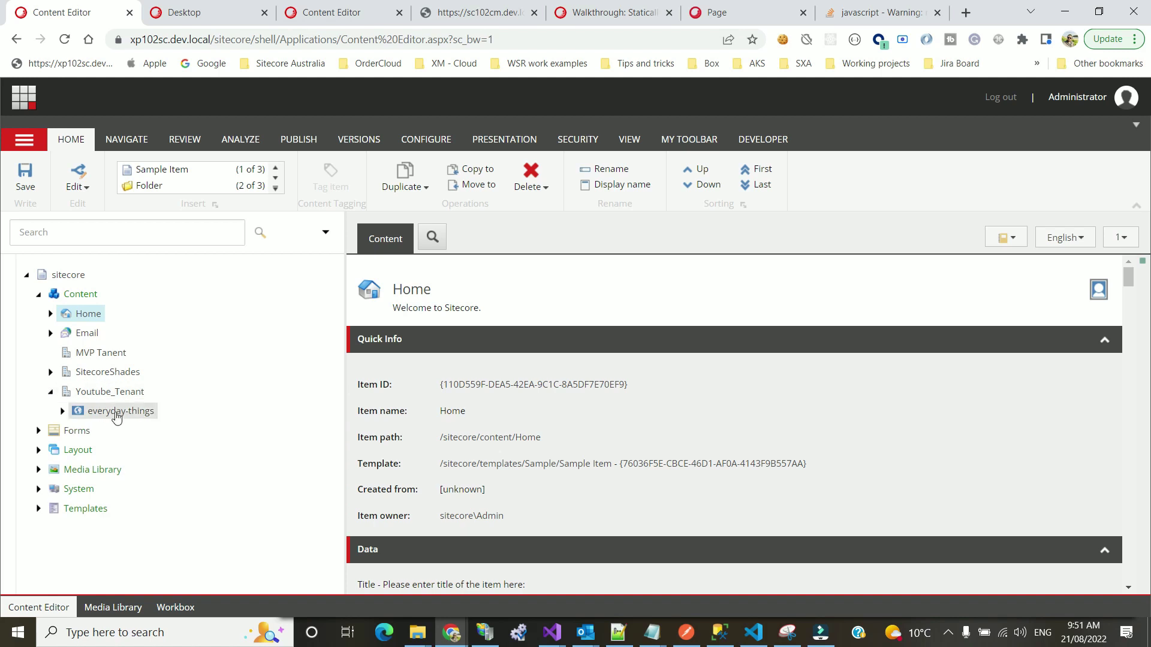
click(138, 411)
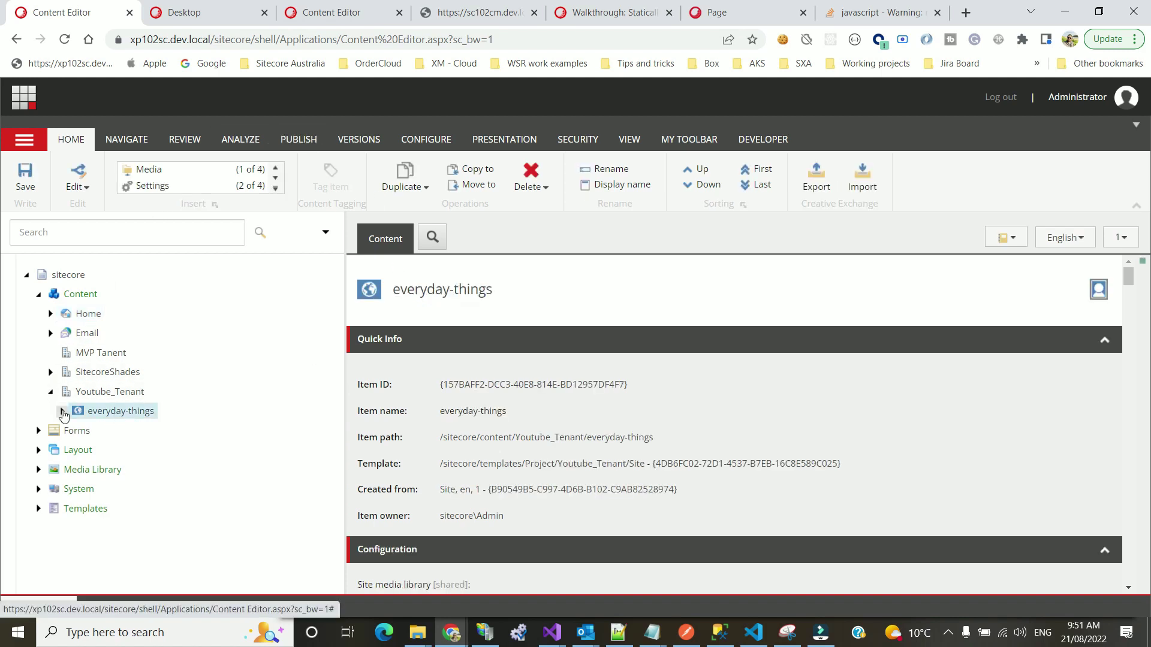
click(63, 411)
click(107, 437)
click(298, 139)
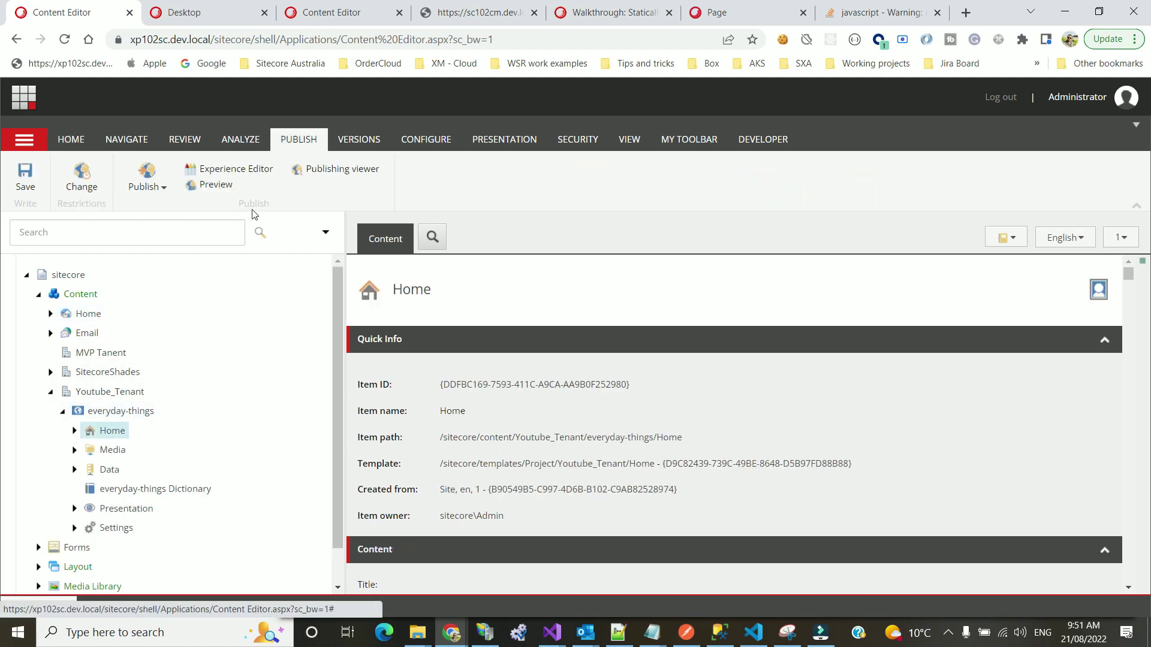
click(224, 191)
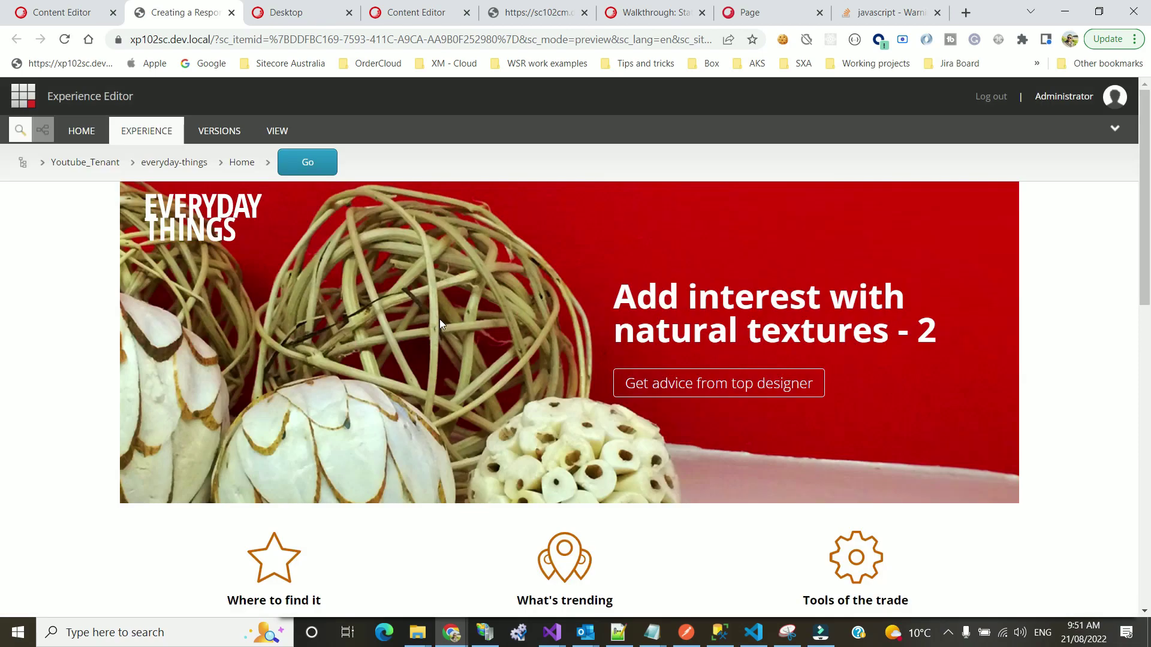
scroll(445, 327, down, 12)
scroll(624, 322, up, 12)
click(303, 12)
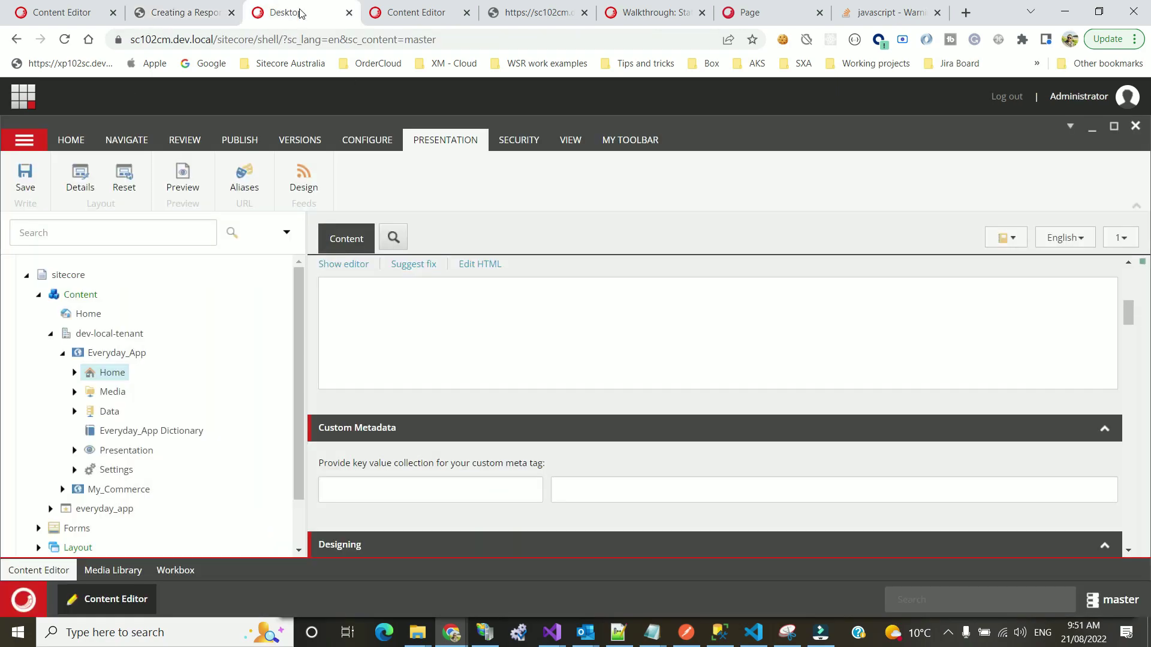
click(169, 7)
scroll(371, 438, down, 10)
scroll(340, 340, up, 5)
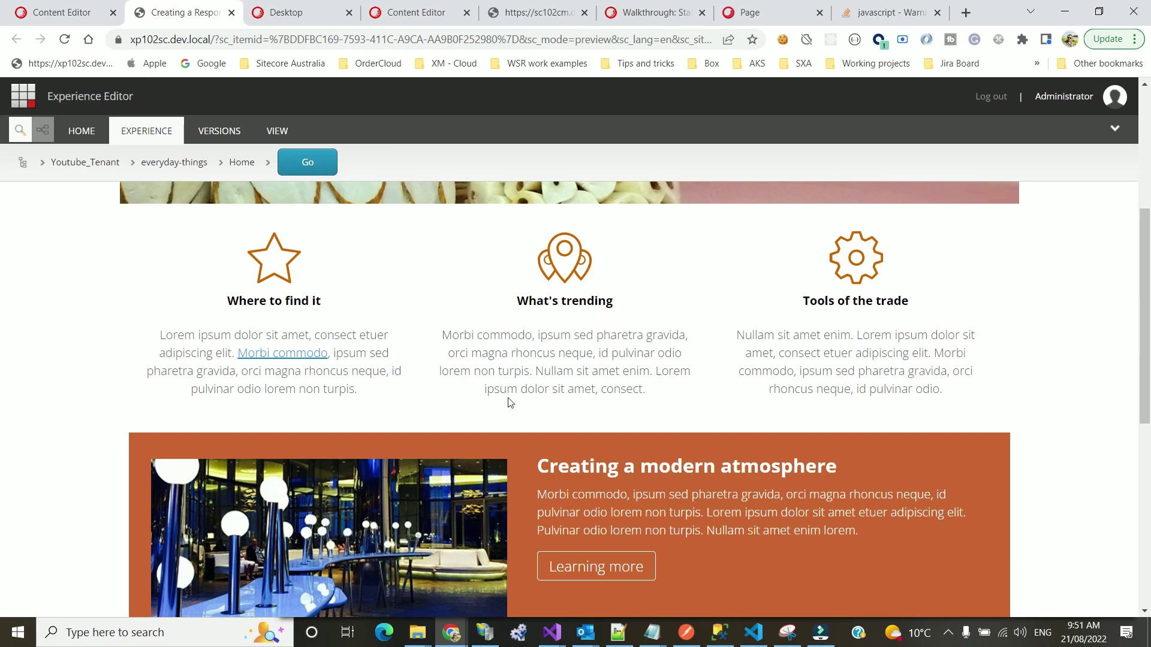
scroll(470, 408, up, 5)
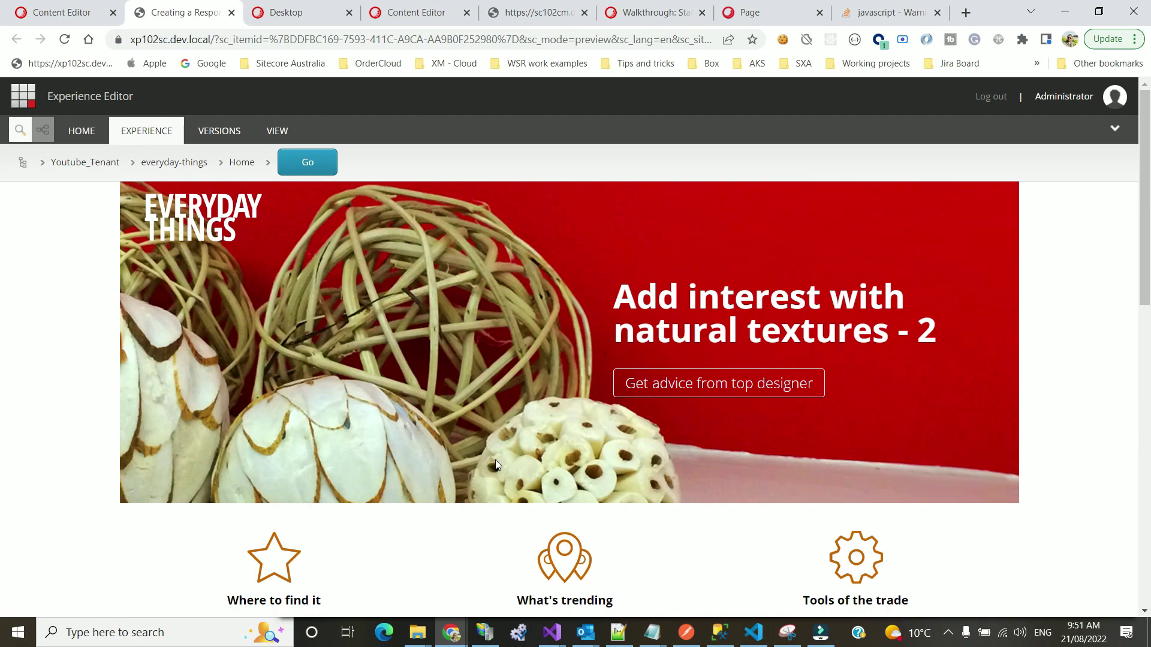
scroll(479, 462, down, 4)
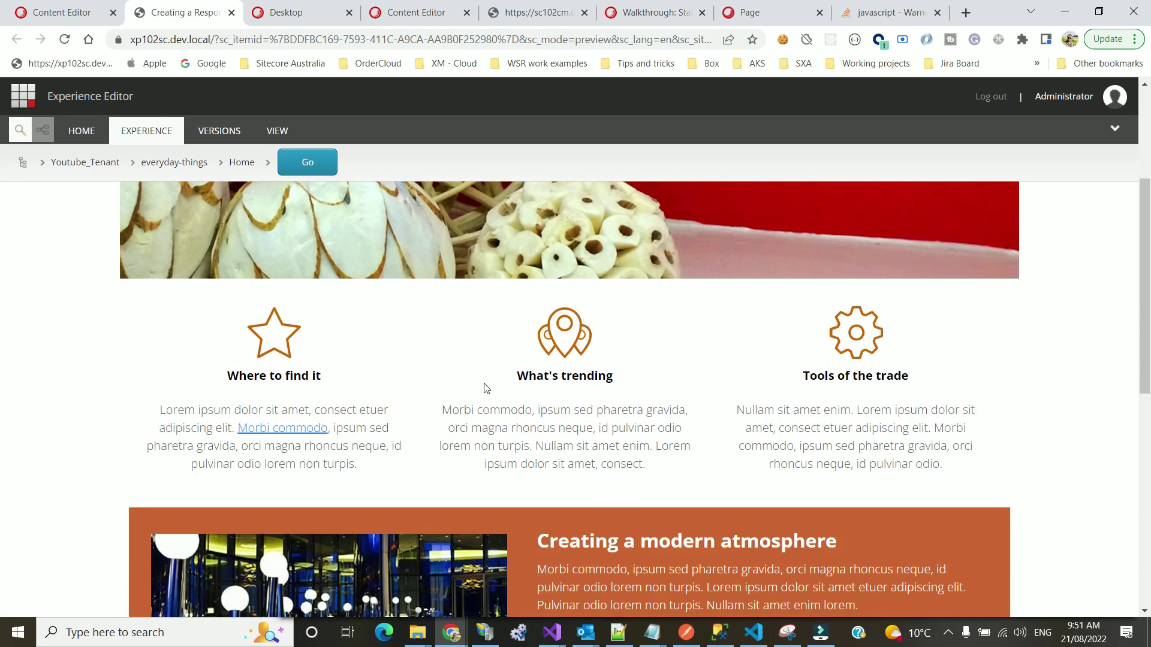
scroll(483, 387, up, 4)
scroll(267, 333, down, 5)
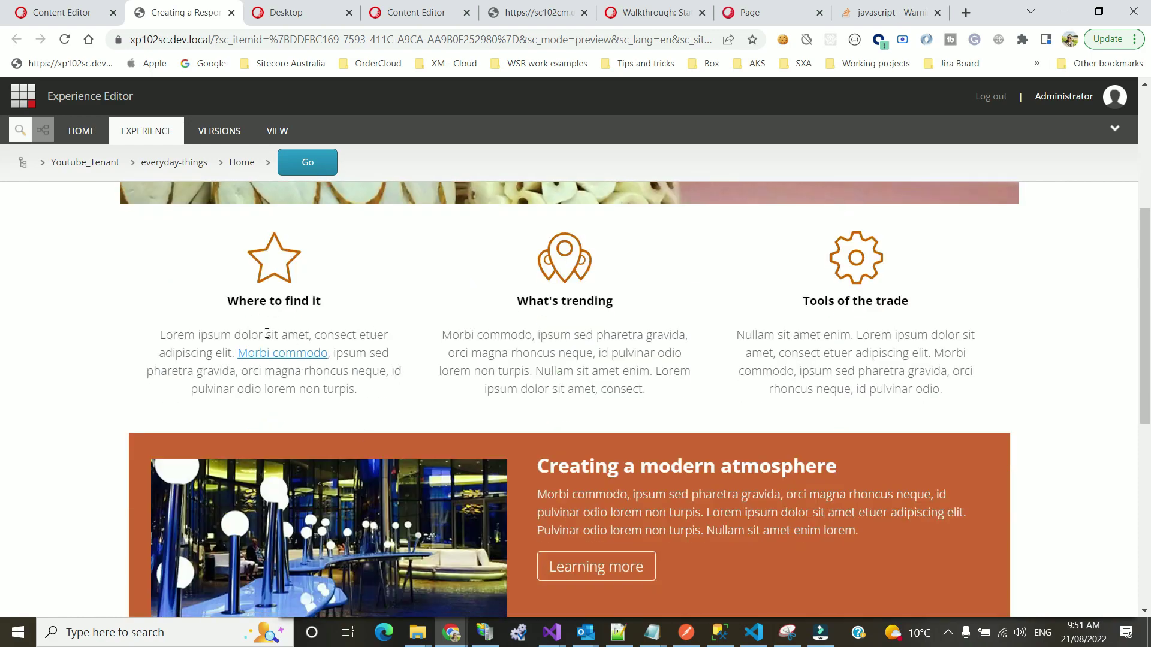
scroll(674, 410, down, 6)
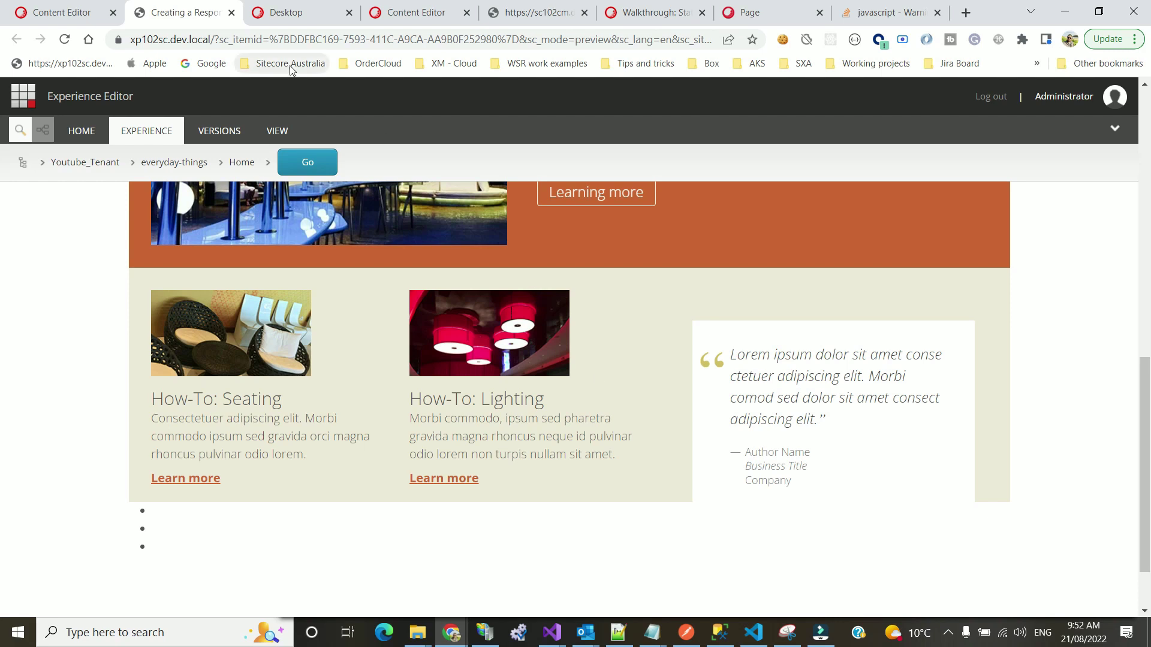
click(304, 5)
Step: Expand Everyday_App's Presentation > Rendering Variants > Page Content to list Body, Footer and Header
scroll(187, 327, down, 2)
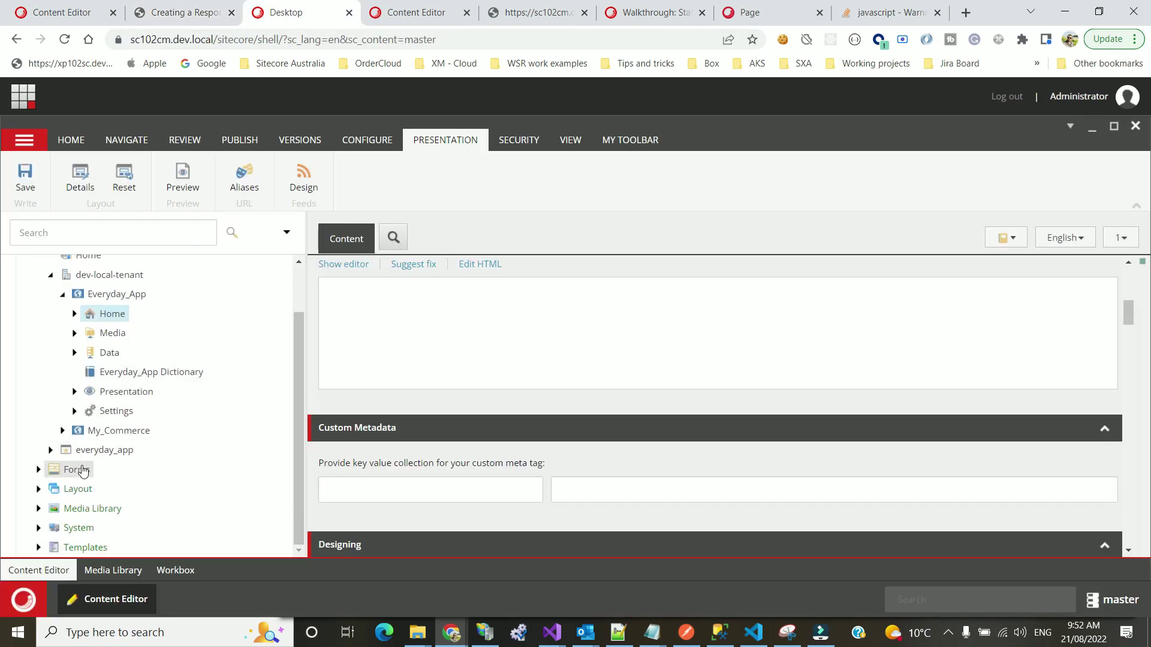
scroll(198, 344, up, 2)
click(106, 357)
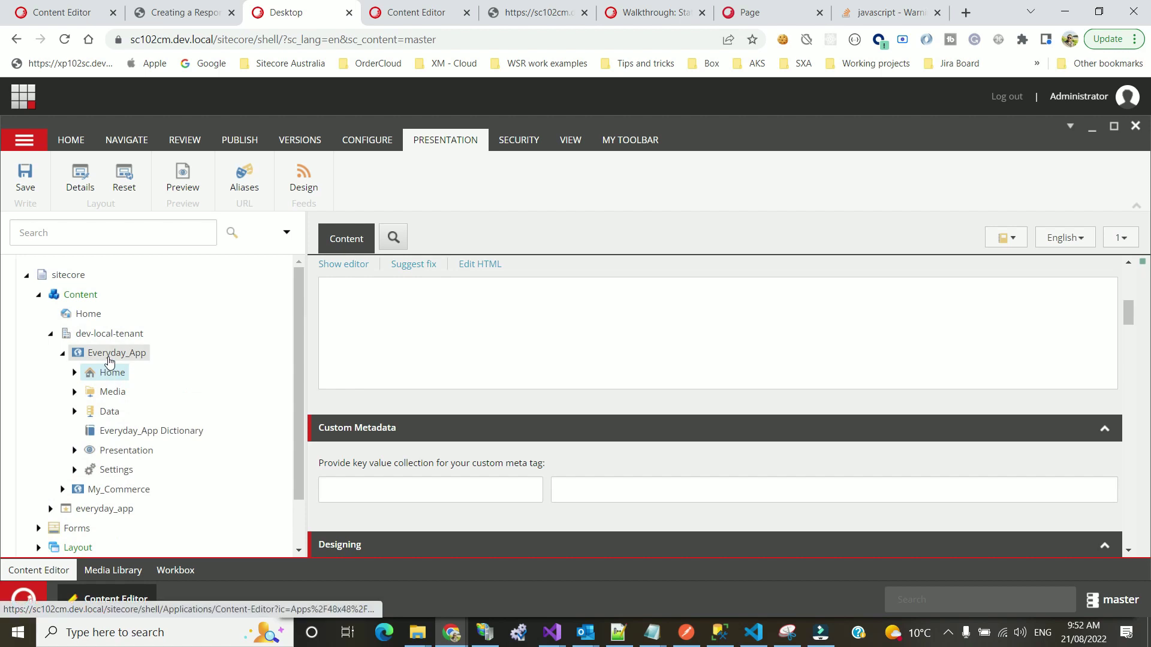
click(75, 450)
scroll(172, 416, down, 3)
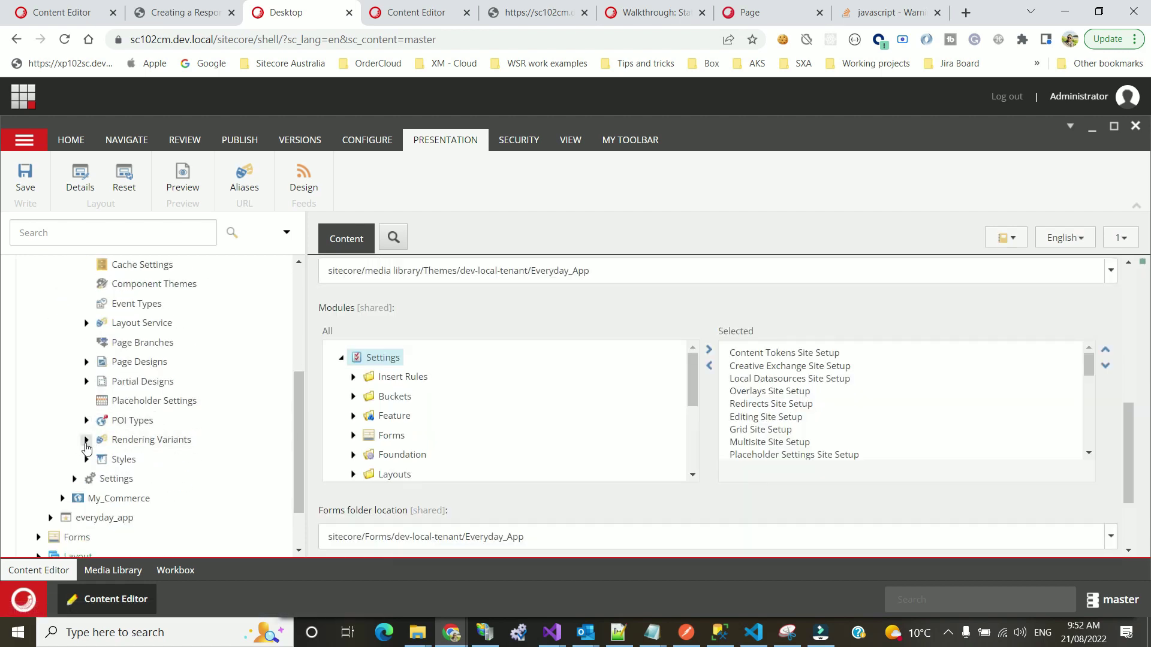
click(86, 439)
scroll(90, 447, down, 4)
click(98, 451)
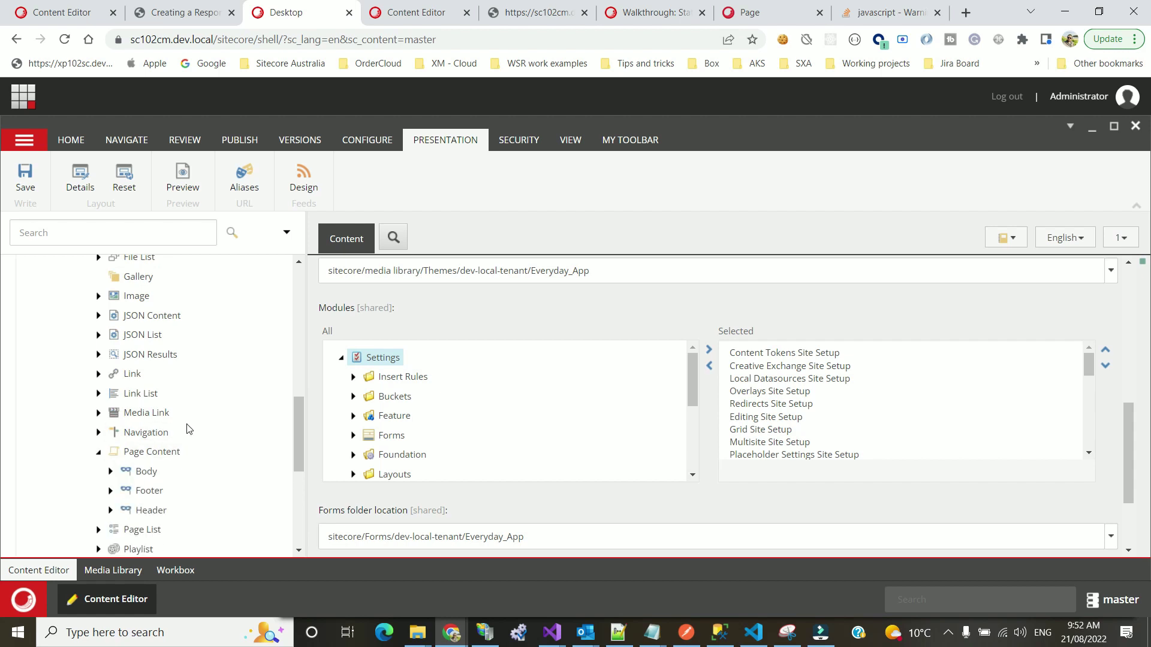
scroll(174, 414, down, 3)
scroll(239, 400, up, 2)
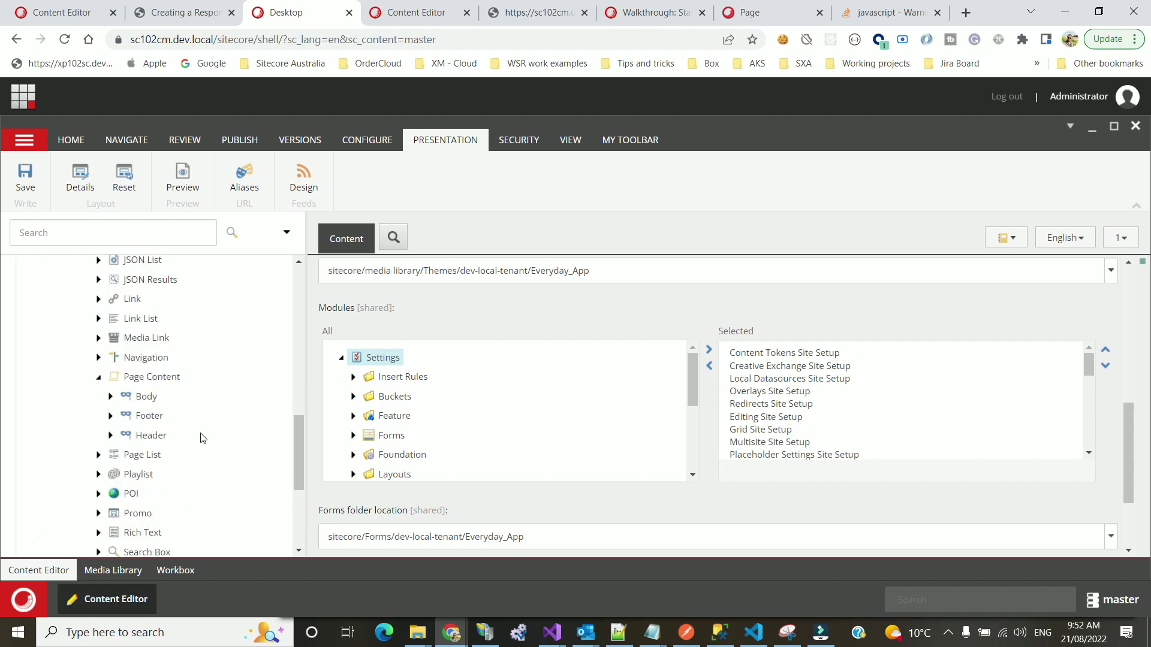
Step: Open the Body Scriban variant and read through its template markup
click(110, 396)
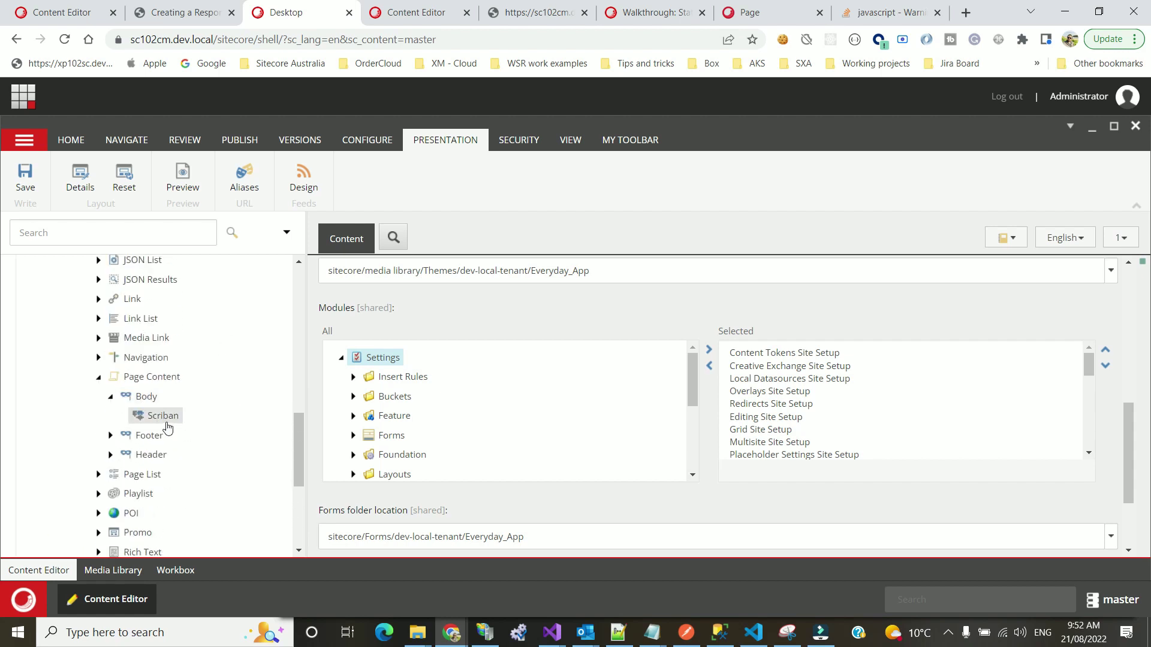
click(161, 416)
scroll(521, 416, up, 4)
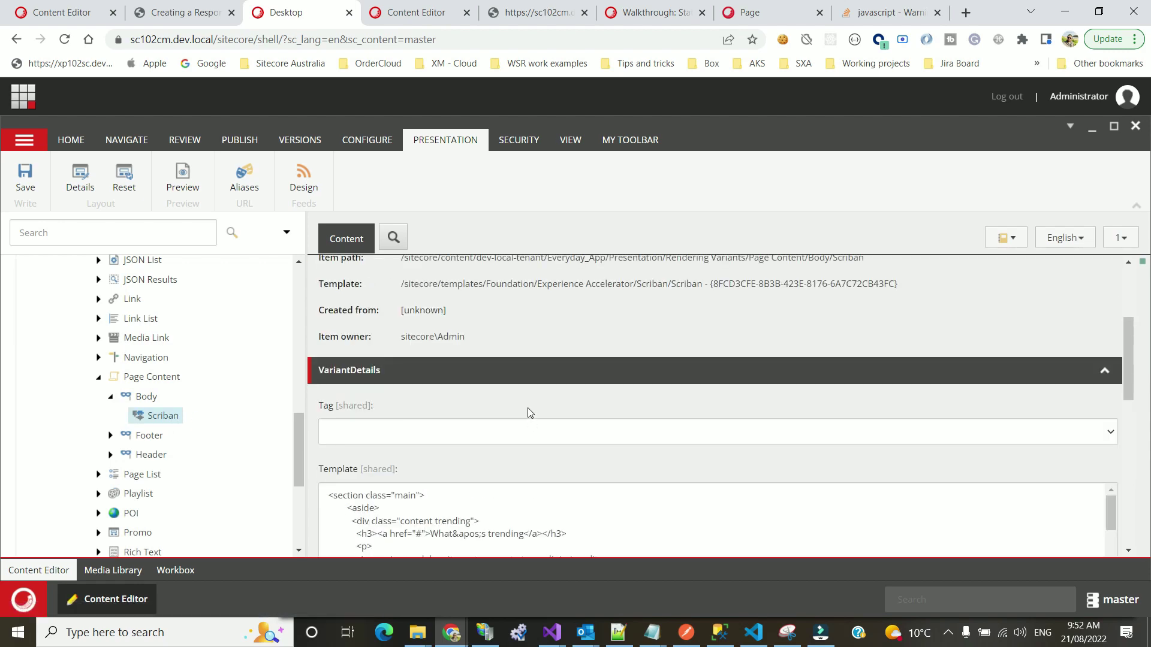
scroll(530, 413, down, 2)
click(612, 398)
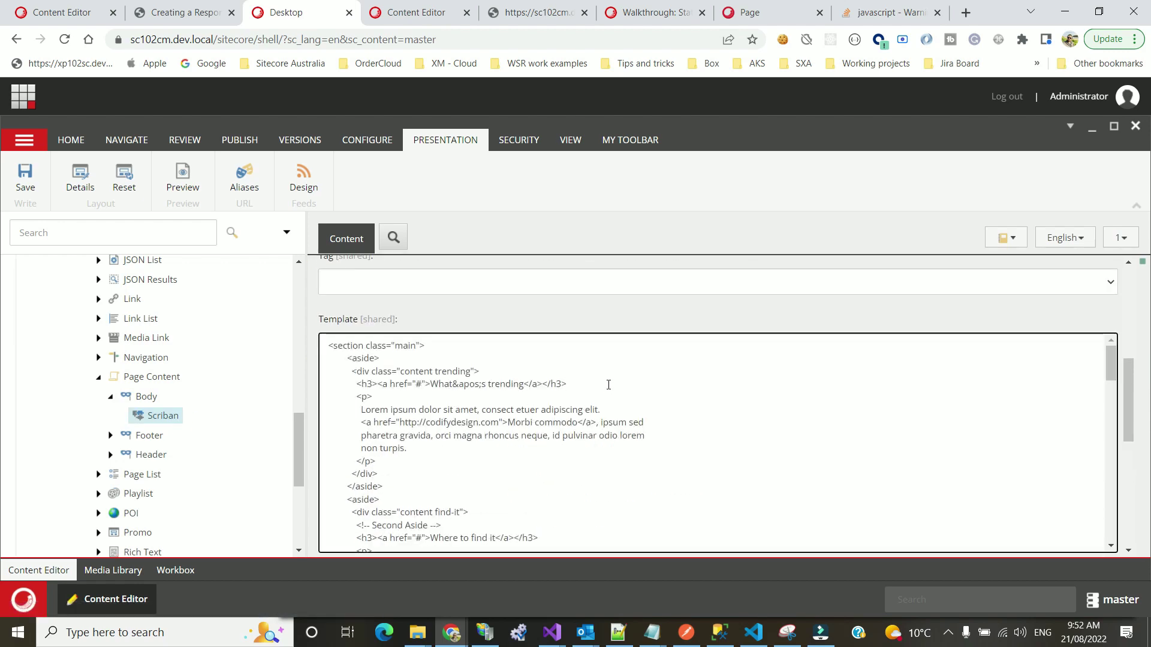
scroll(575, 431, down, 3)
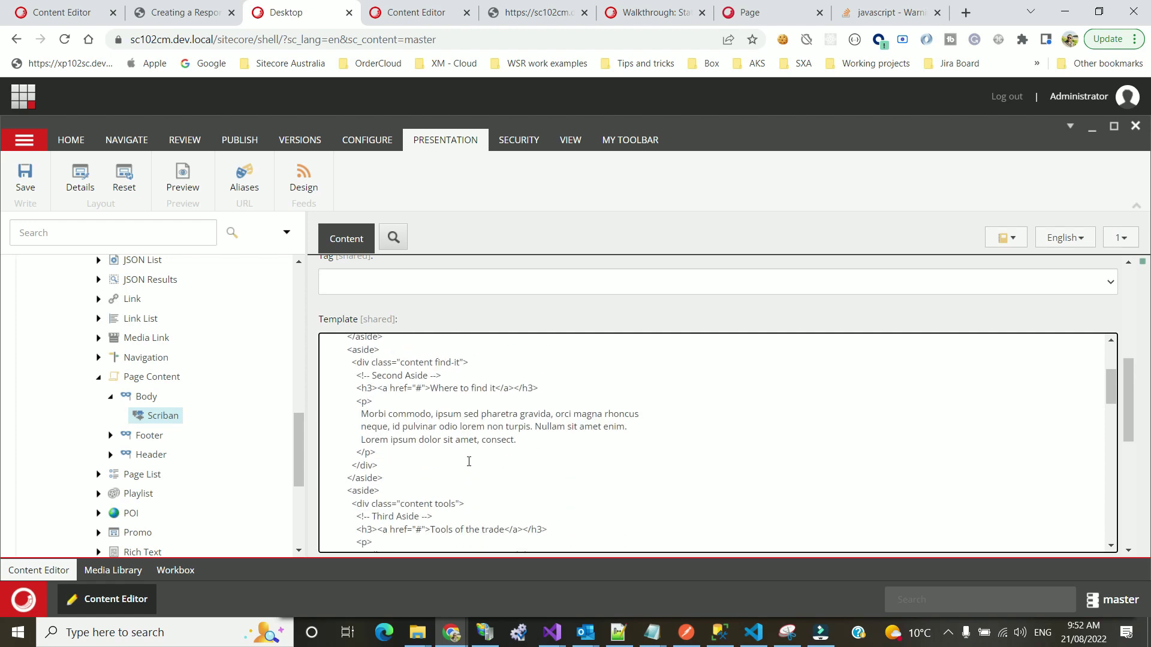
scroll(458, 521, down, 5)
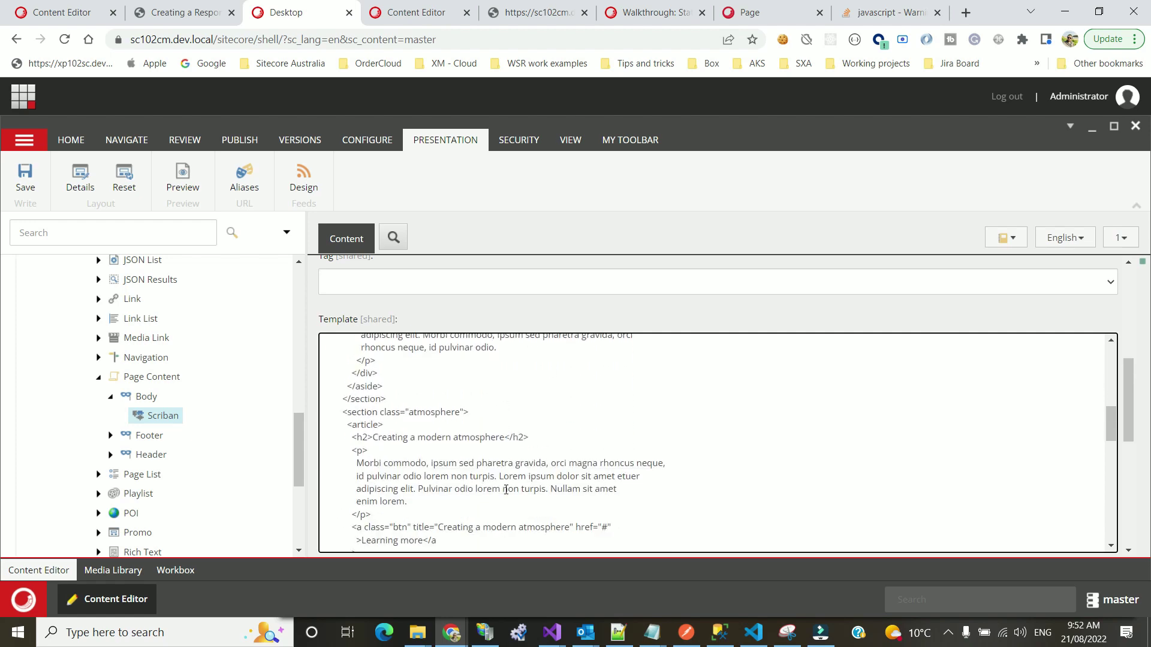
scroll(480, 484, down, 4)
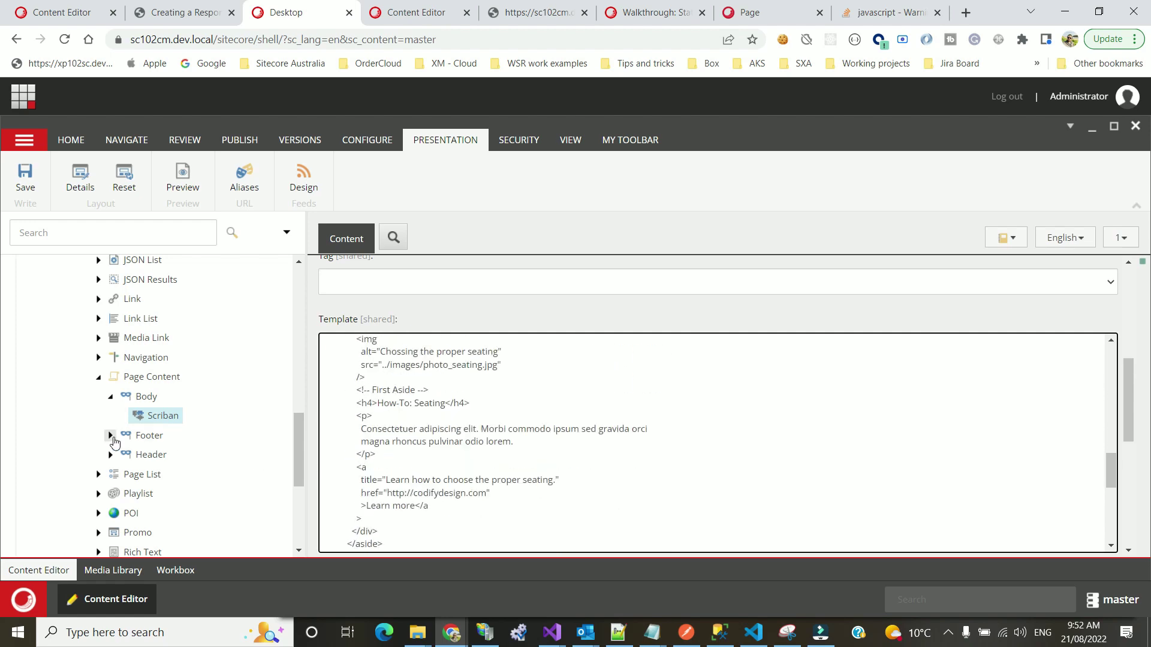
Step: View the Footer and Header Scriban variant templates, then select the Everyday_App Home item
click(110, 435)
click(159, 455)
click(110, 474)
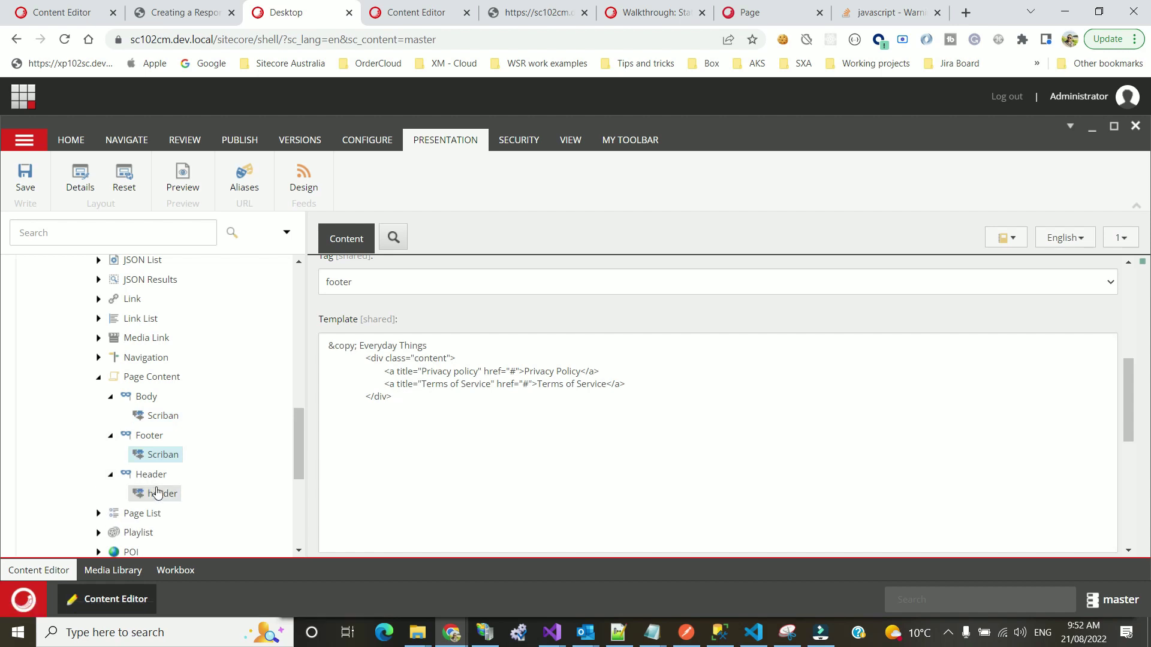
click(160, 493)
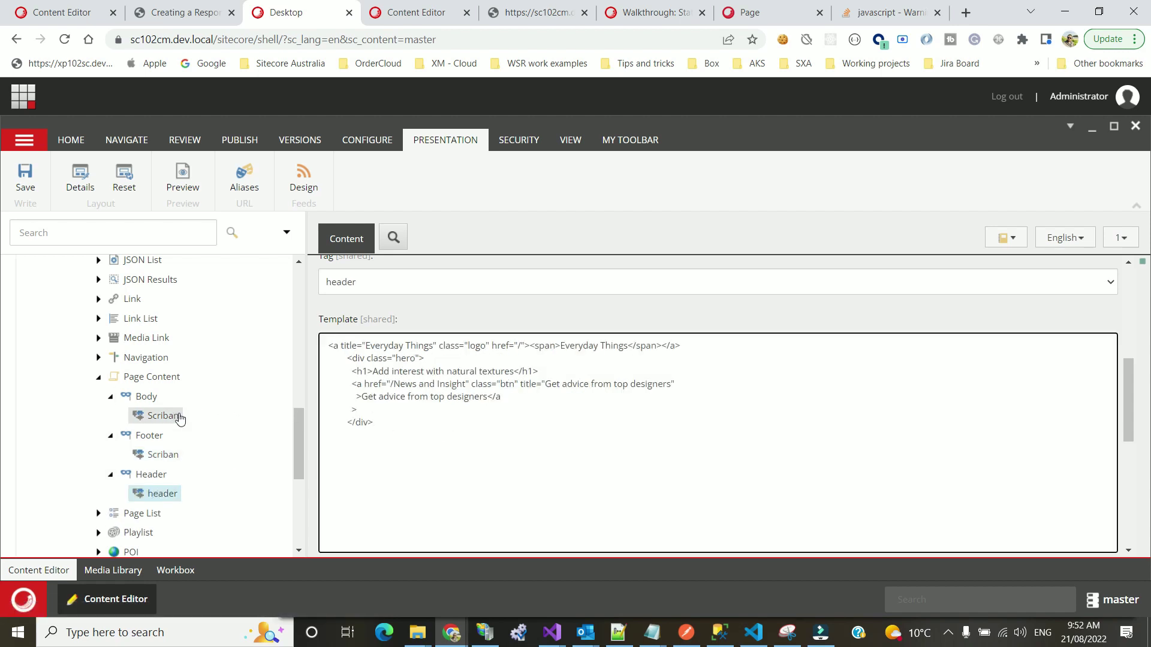
scroll(150, 396, up, 10)
click(120, 378)
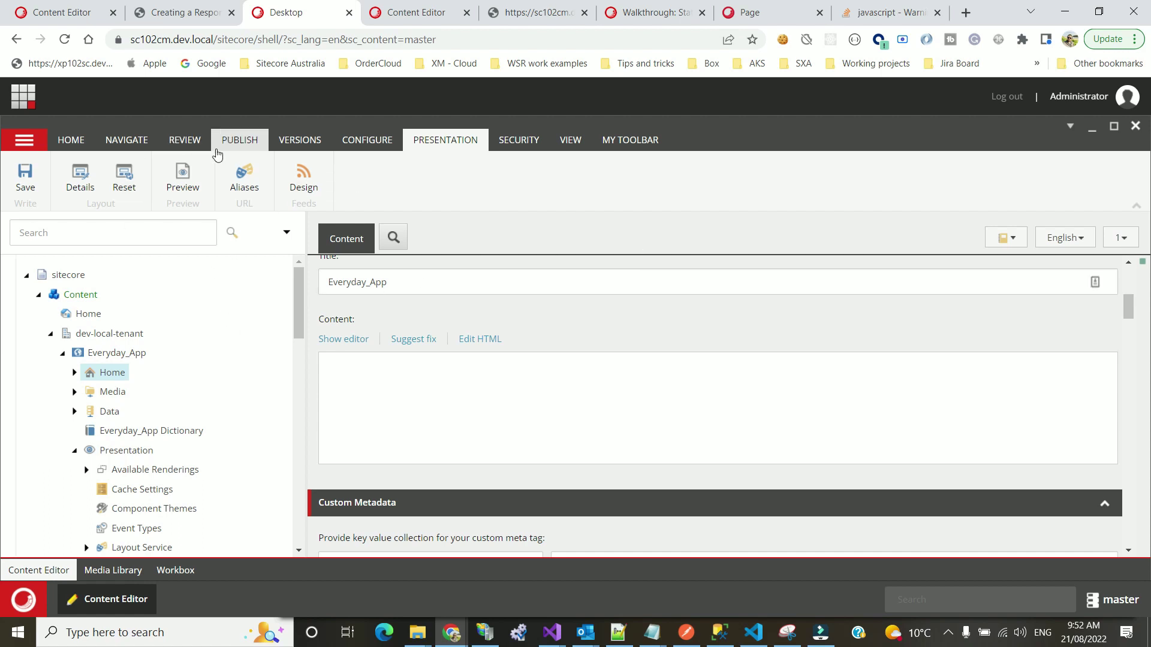
Step: Preview Home, which gives a JSS application-not-found server error, then open Presentation > Details
click(240, 141)
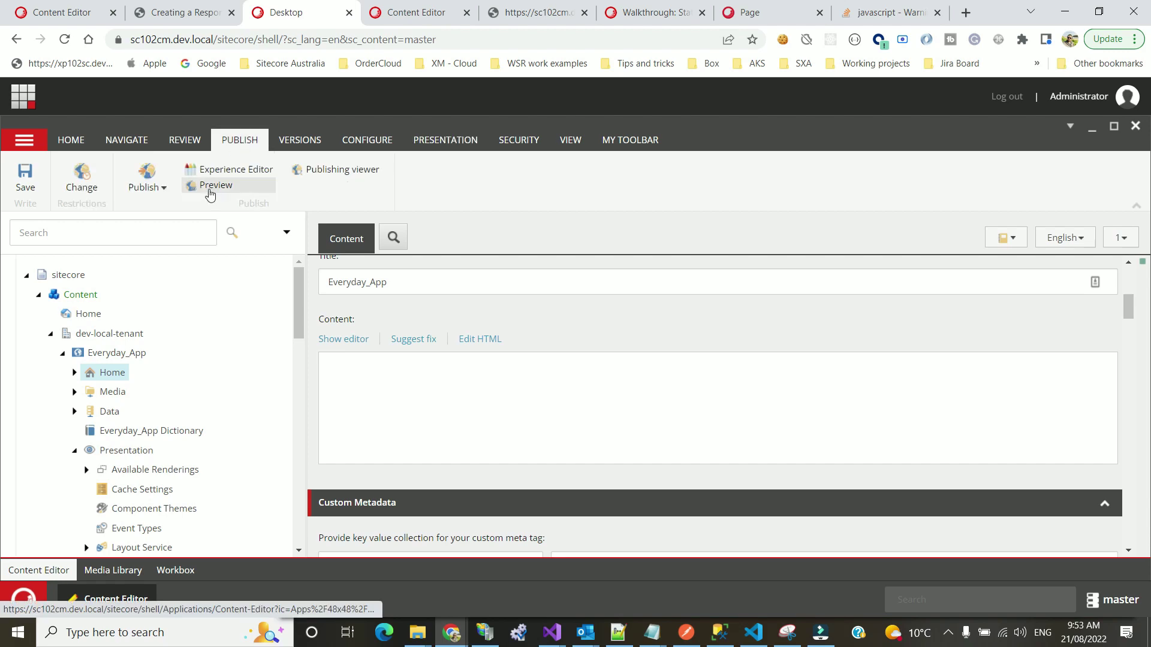
click(223, 187)
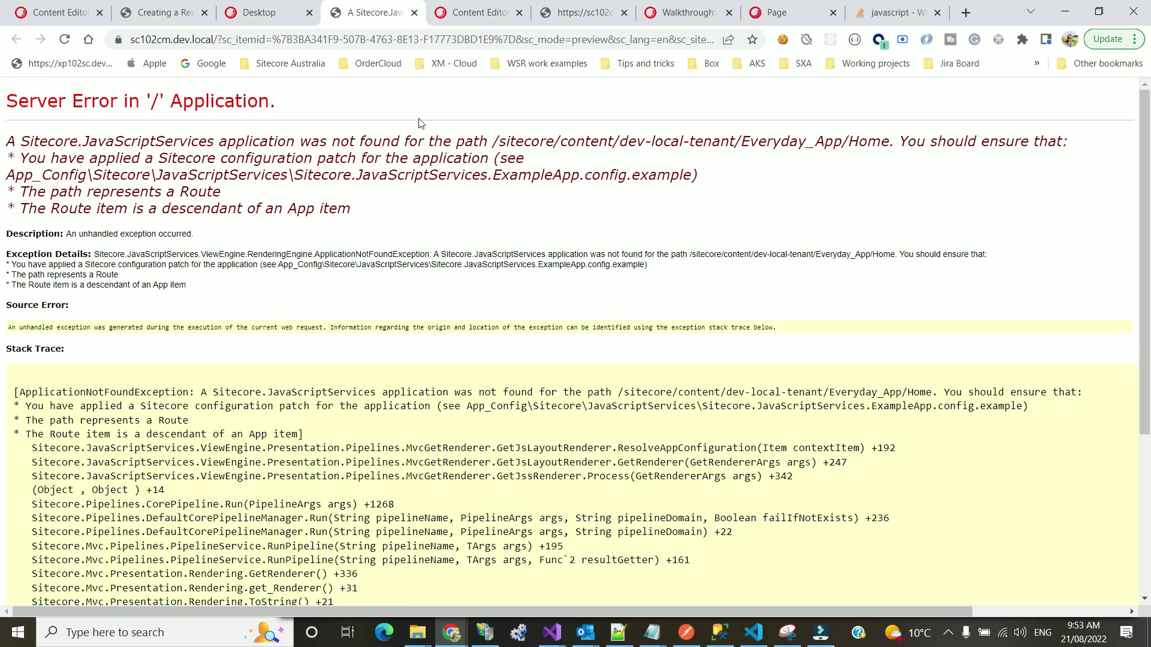
click(258, 12)
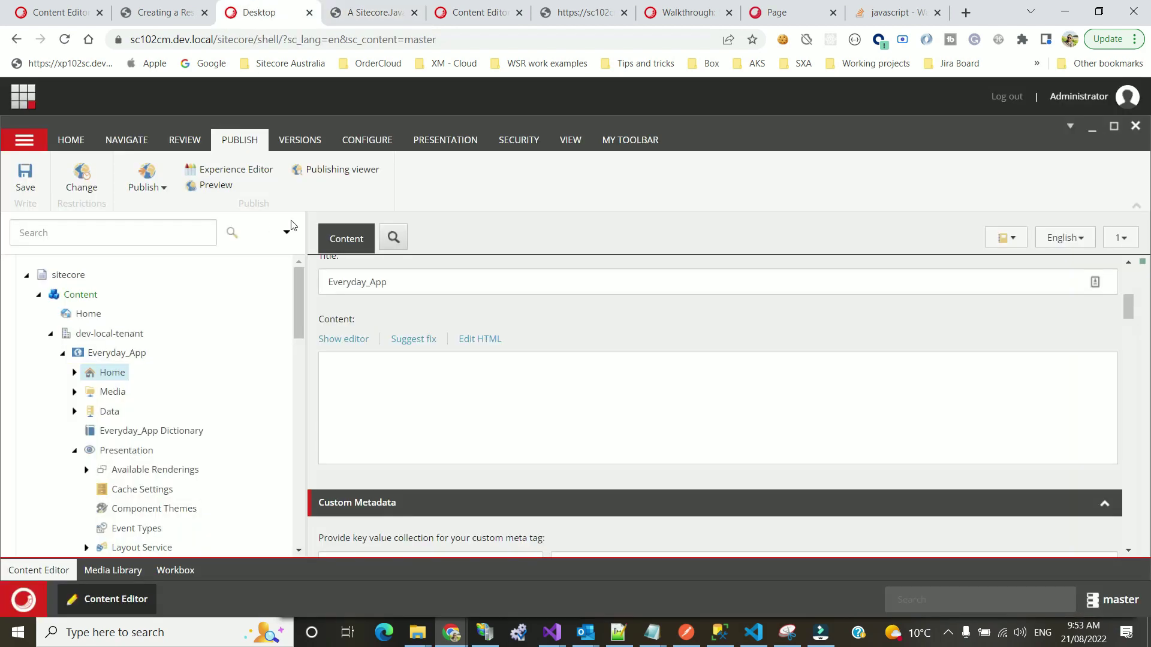
click(445, 140)
click(79, 188)
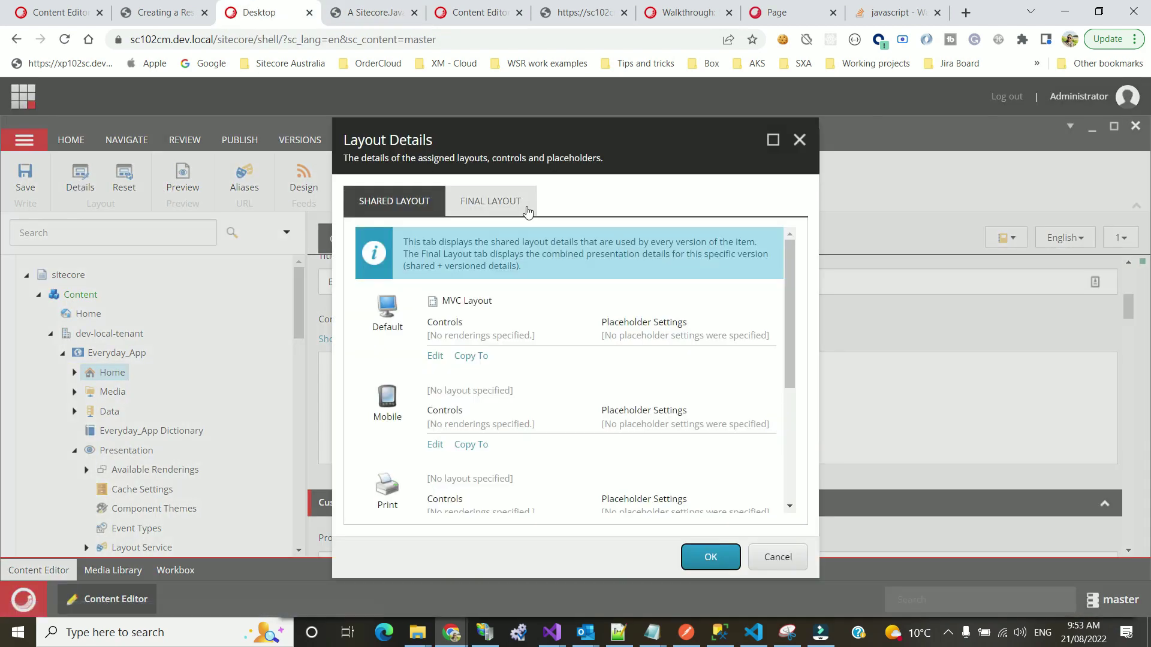
Step: Check the Final Layout: JSS Layout with three Page Content controls, then close both dialogs
click(518, 206)
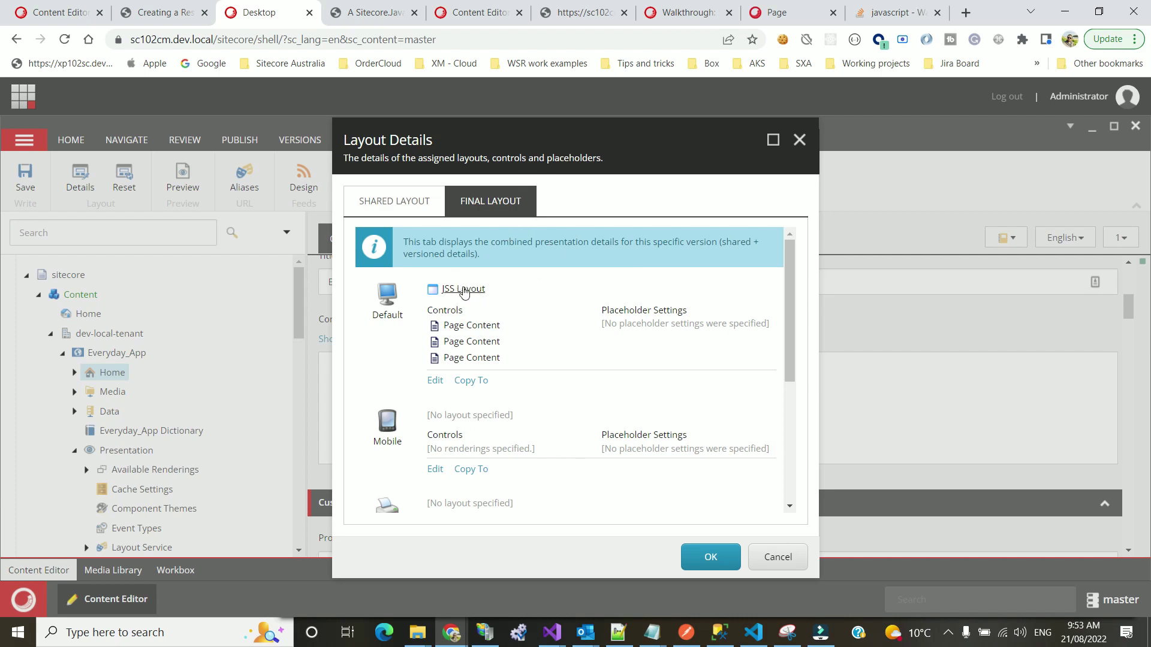
click(440, 290)
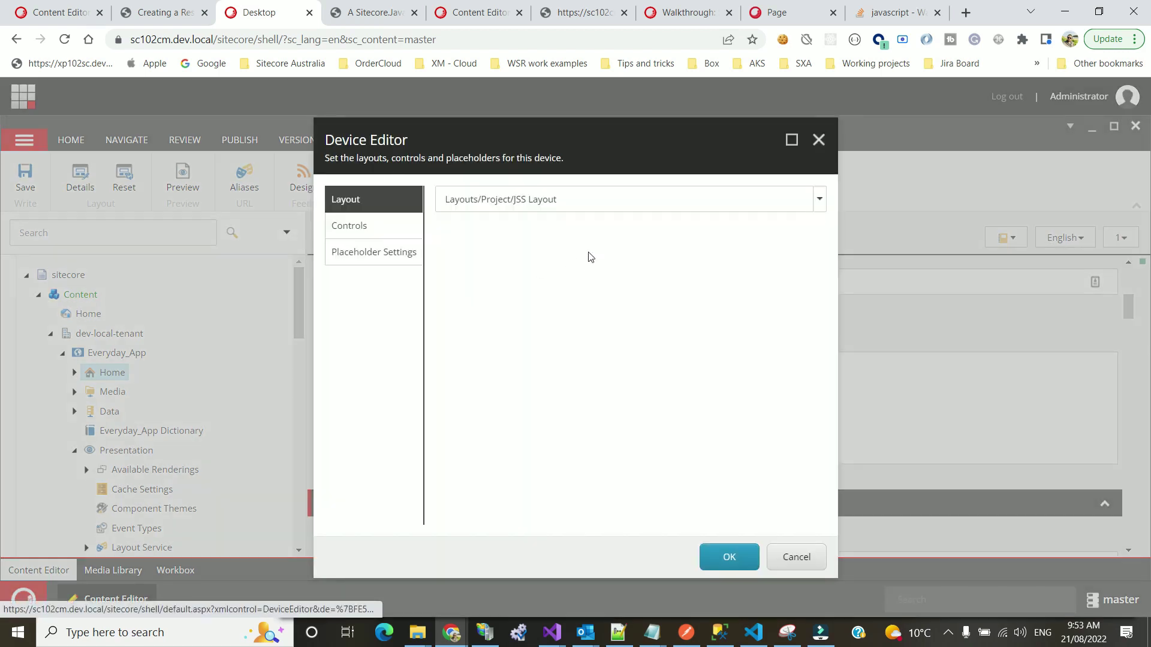
mouse_move(372, 16)
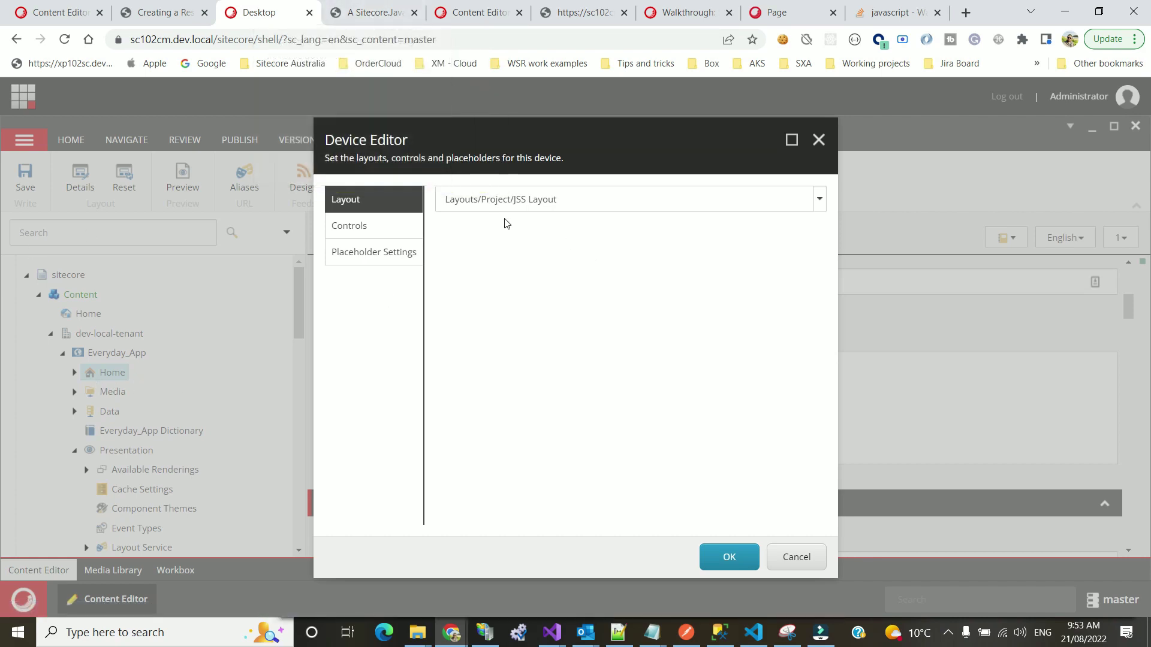
click(819, 140)
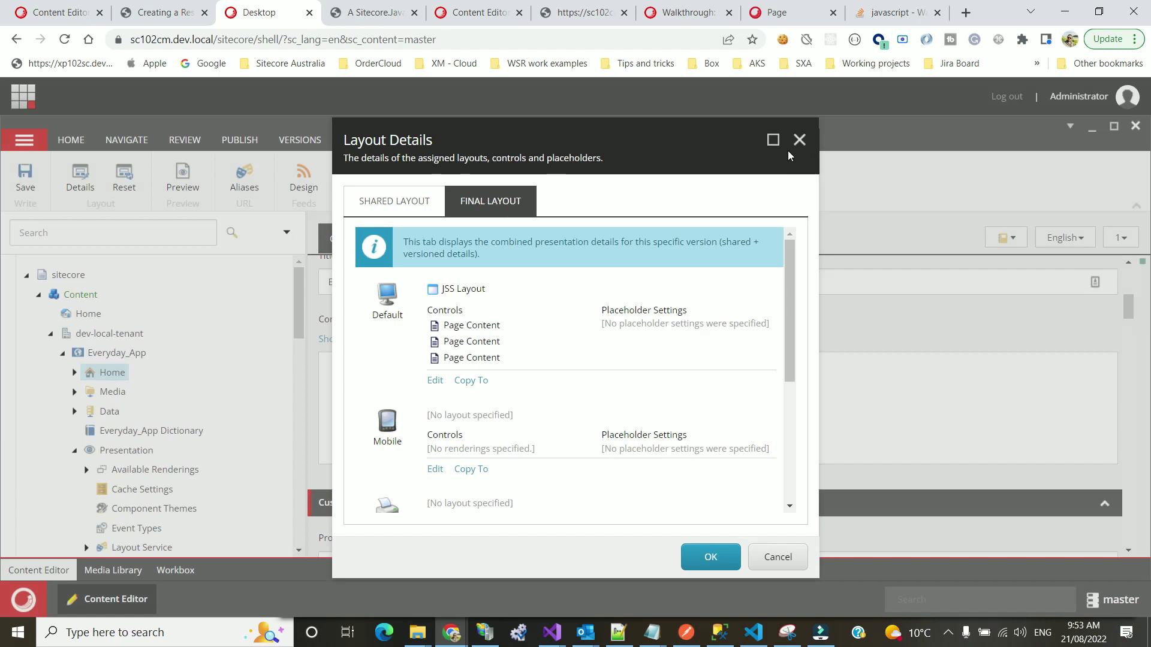
click(799, 142)
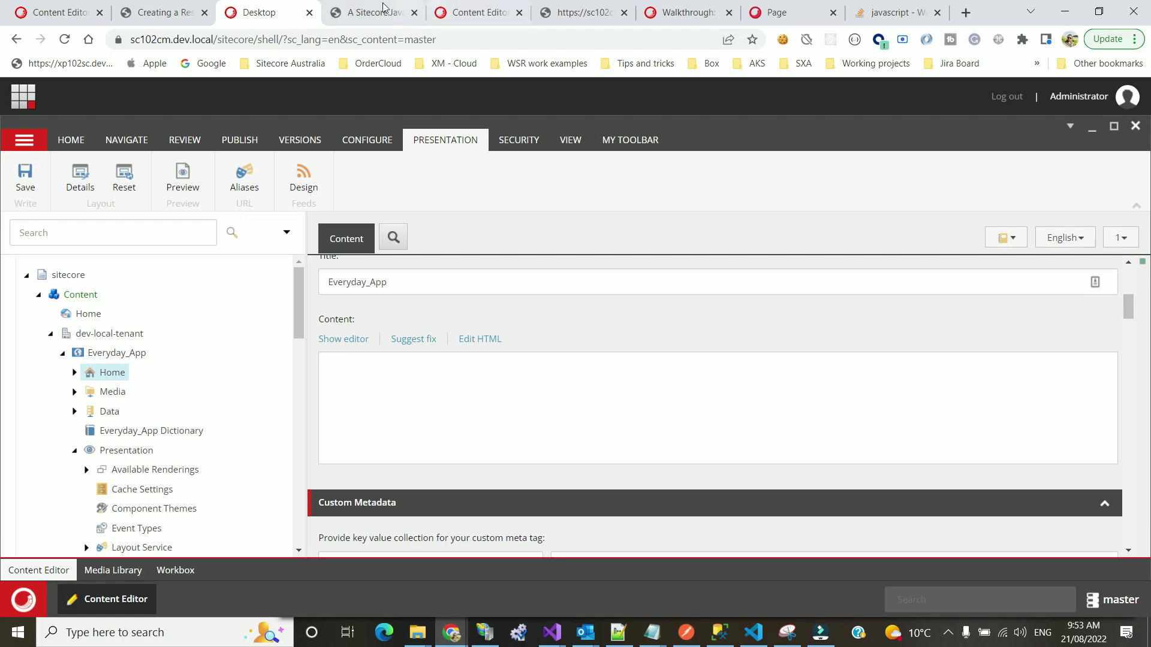
Step: Reload the layout service JSON request for the Everyday_App Home item
click(573, 6)
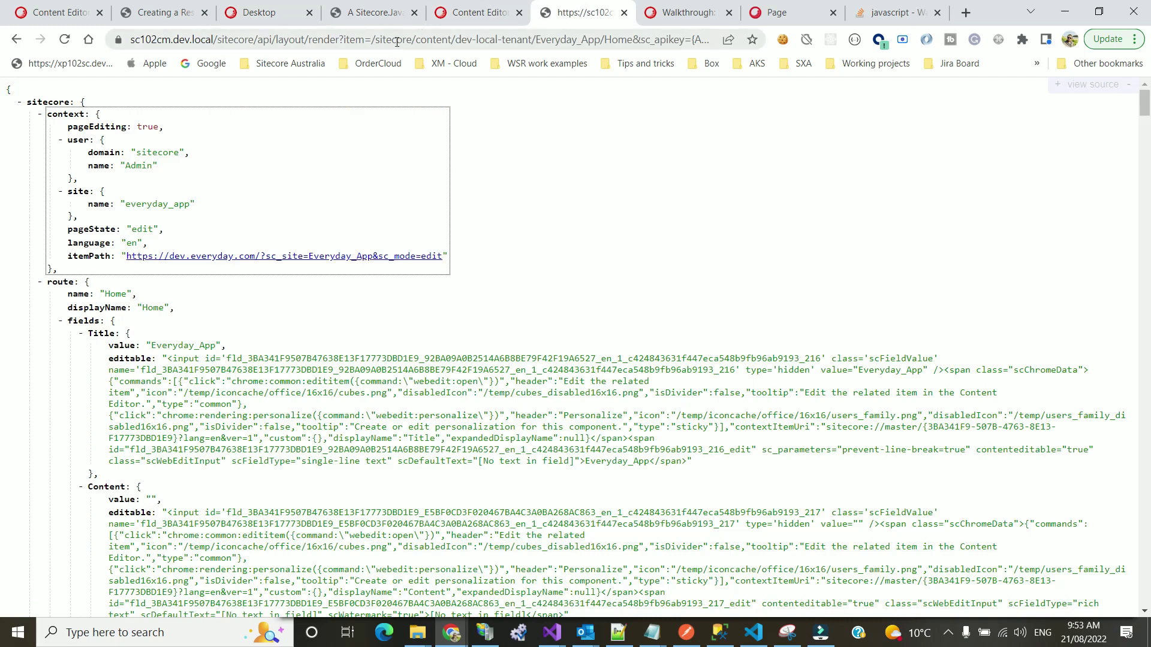
click(229, 41)
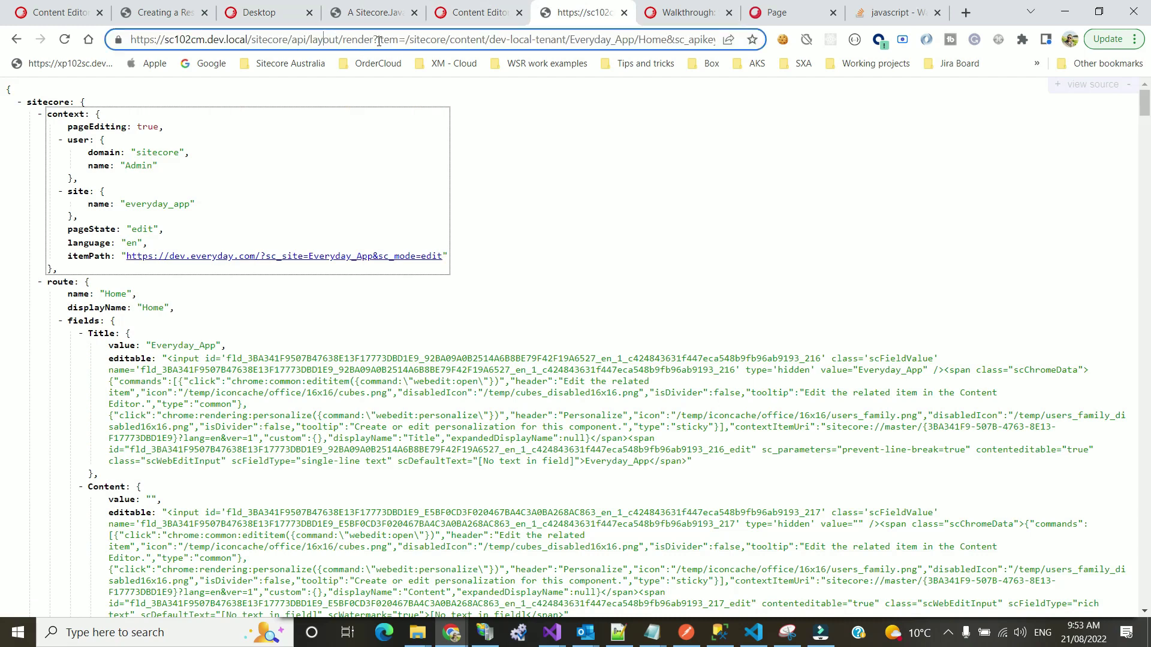
drag(407, 41, 664, 51)
click(704, 41)
key(Return)
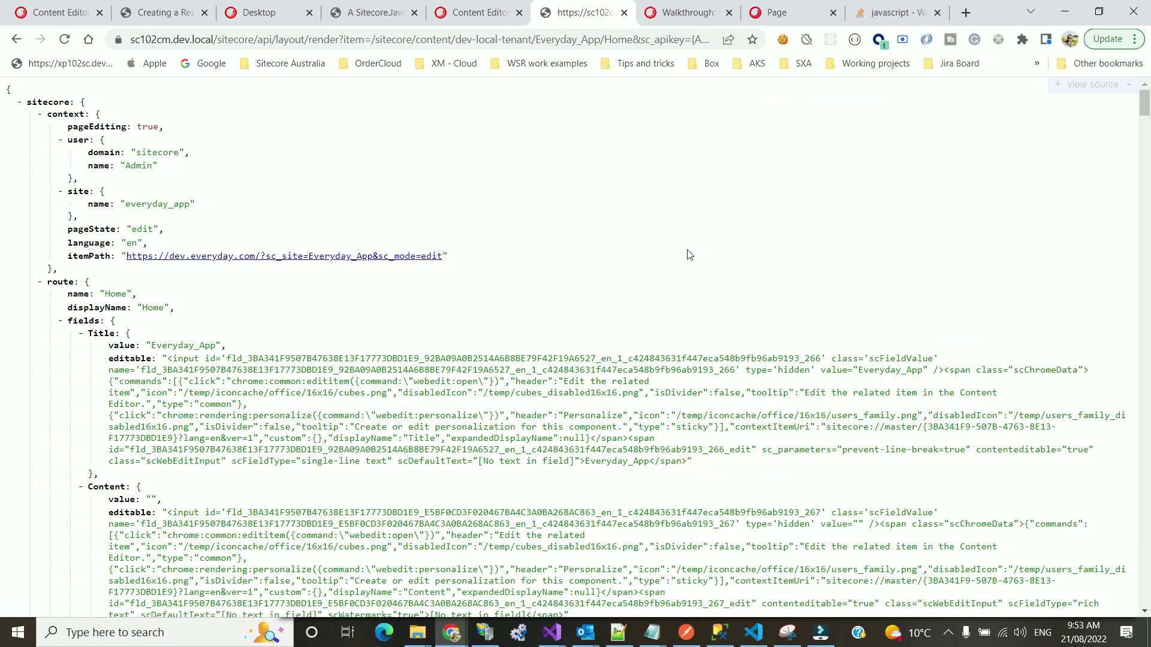
Step: Collapse the route fields and scroll through the placeholders to the header placeholder
click(60, 321)
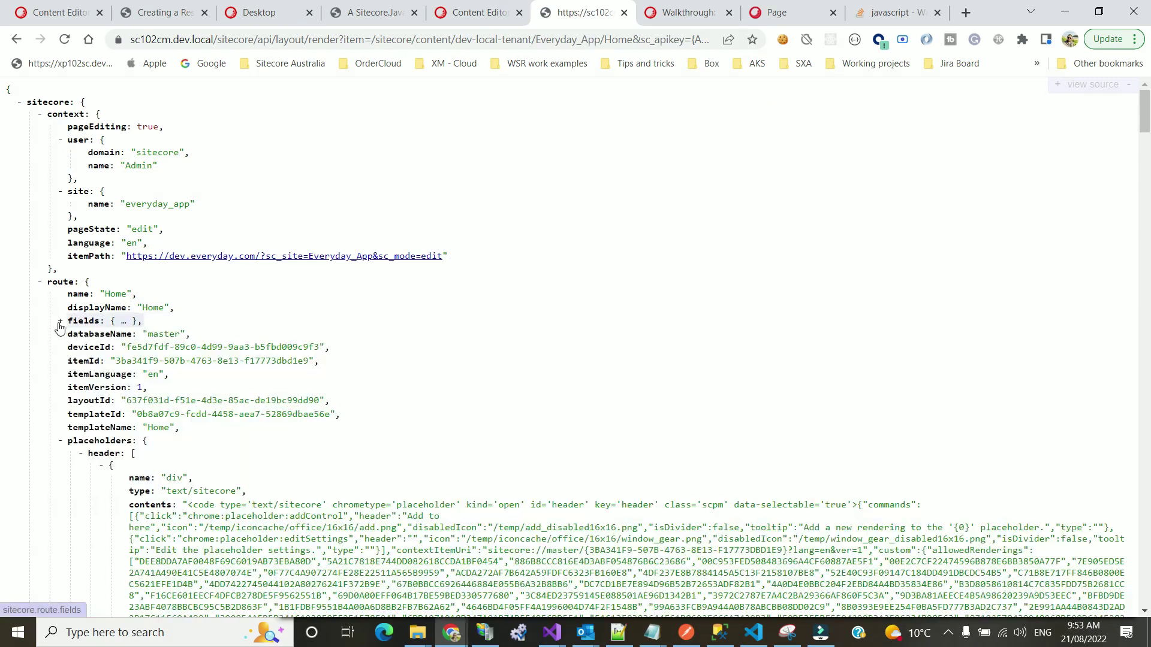
scroll(71, 428, down, 2)
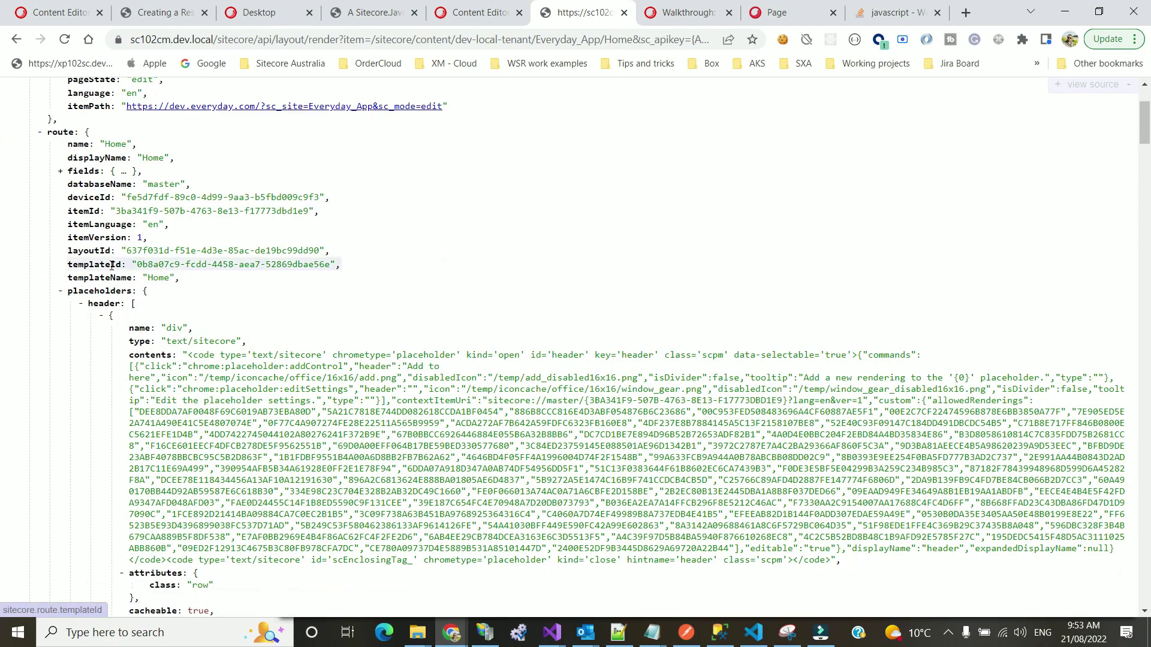
scroll(142, 326, down, 1)
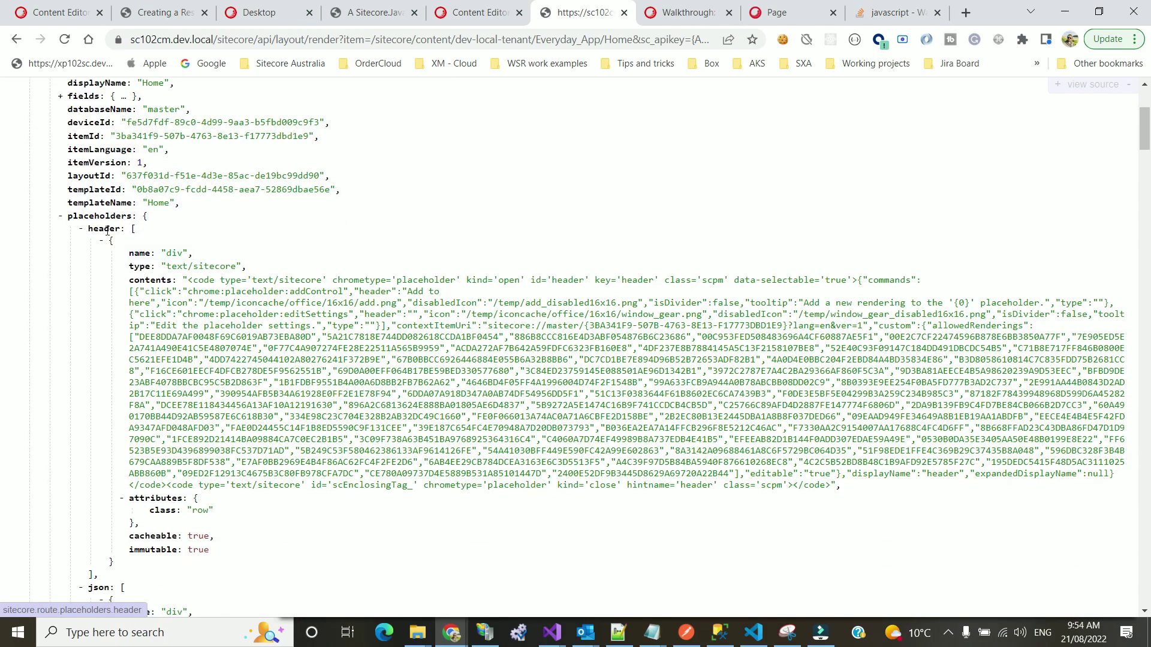
scroll(286, 324, down, 3)
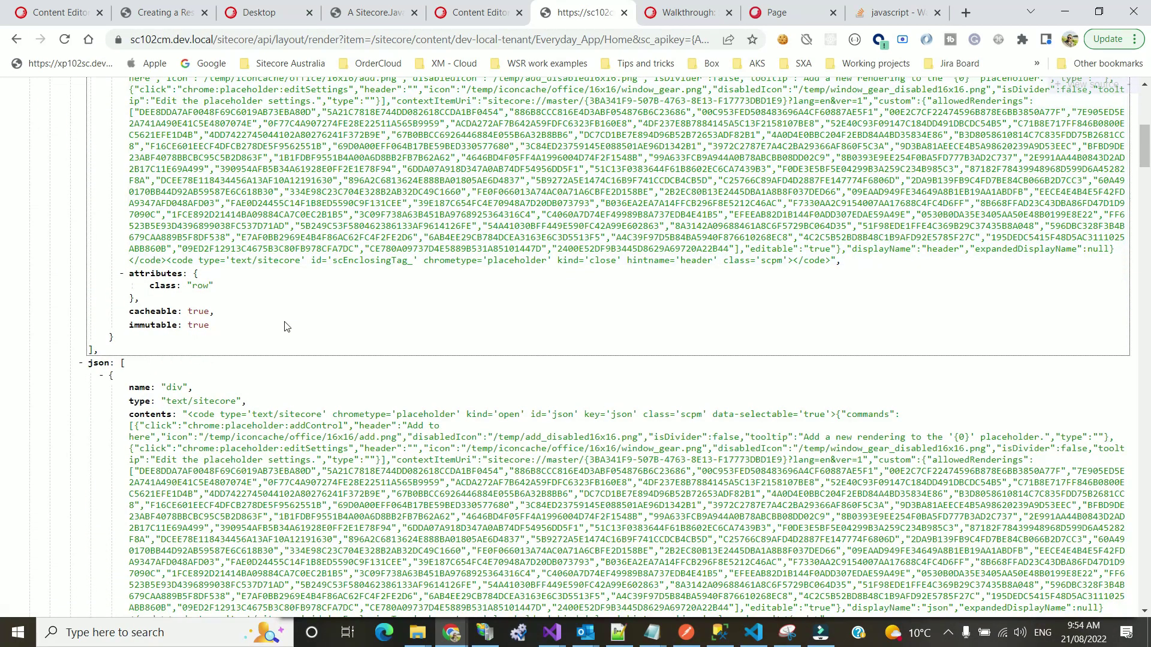
scroll(258, 354, up, 3)
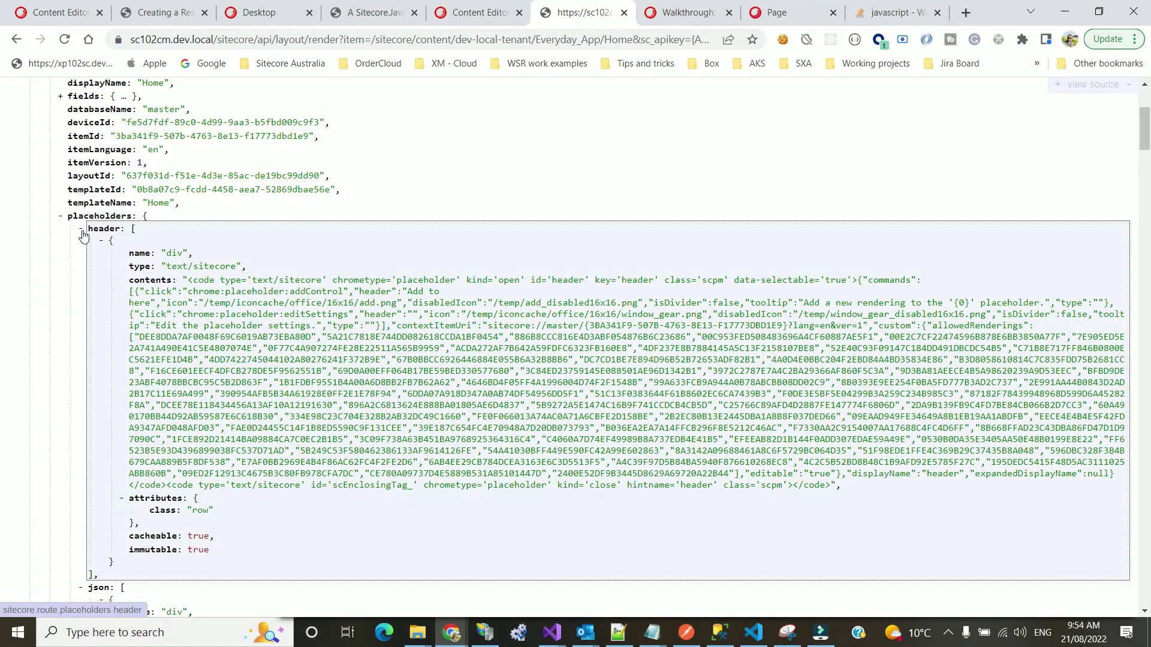
Step: Fold the header and json placeholders in the JSON viewer
click(80, 229)
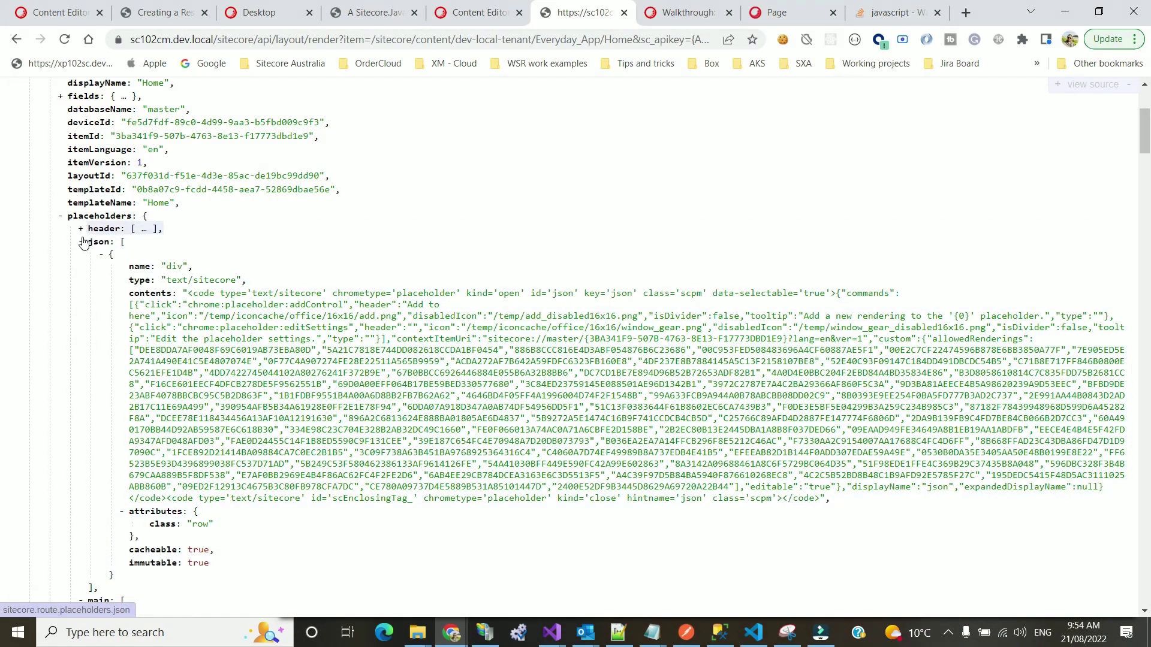
click(81, 243)
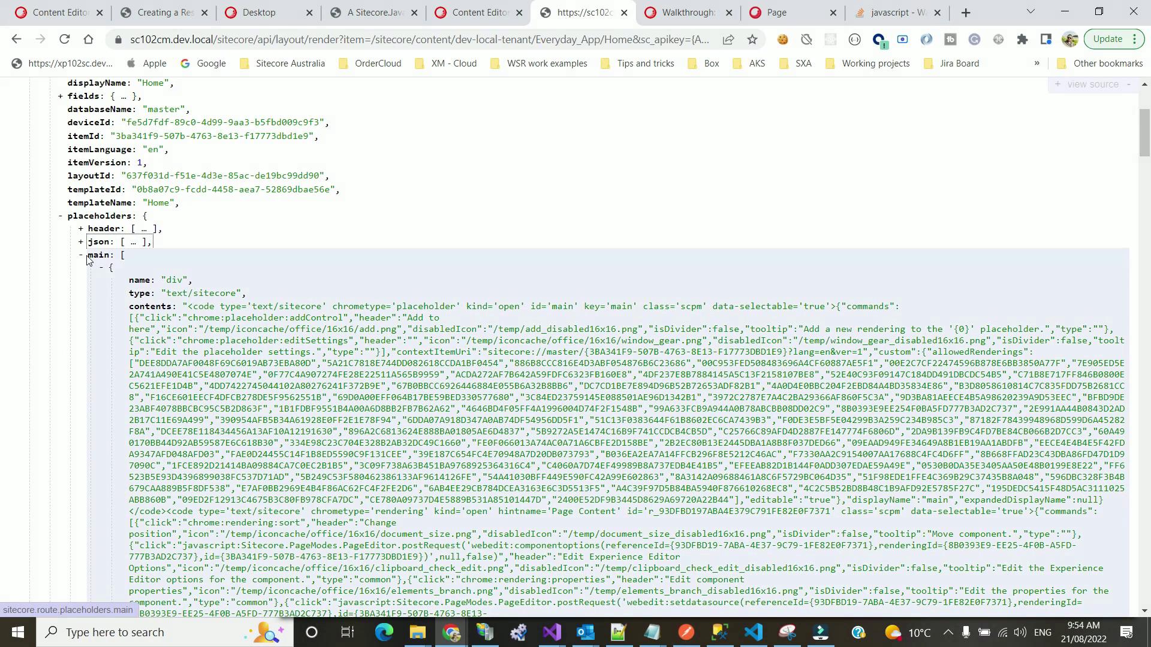
scroll(207, 301, down, 1)
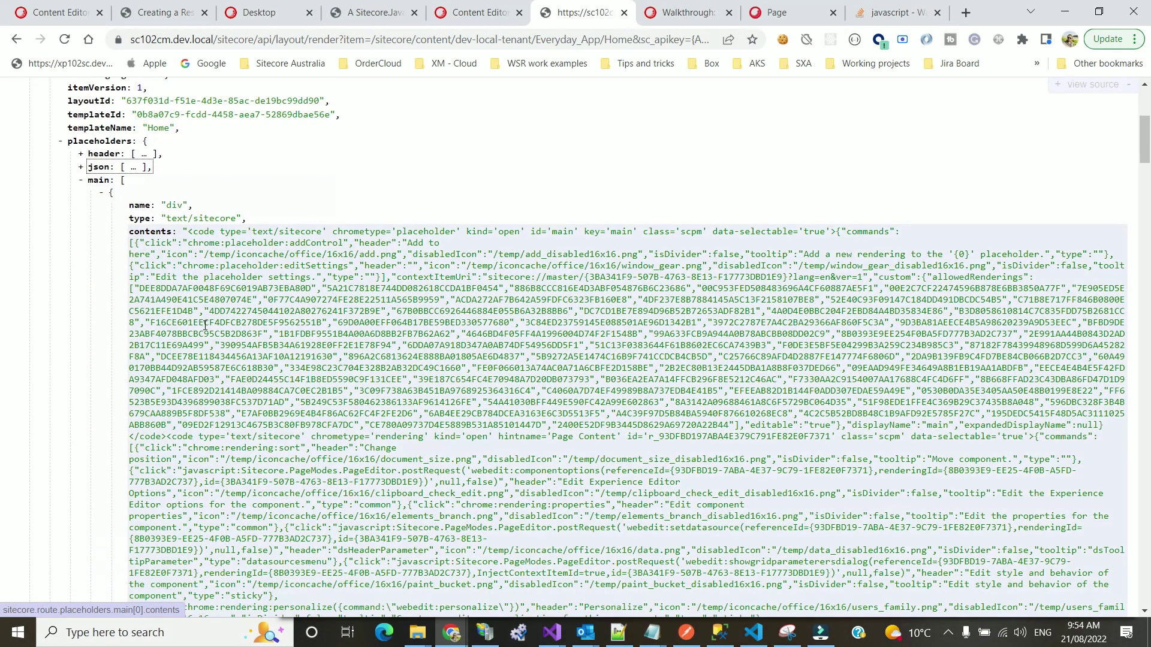
scroll(204, 324, down, 15)
scroll(254, 341, up, 8)
scroll(254, 341, up, 8)
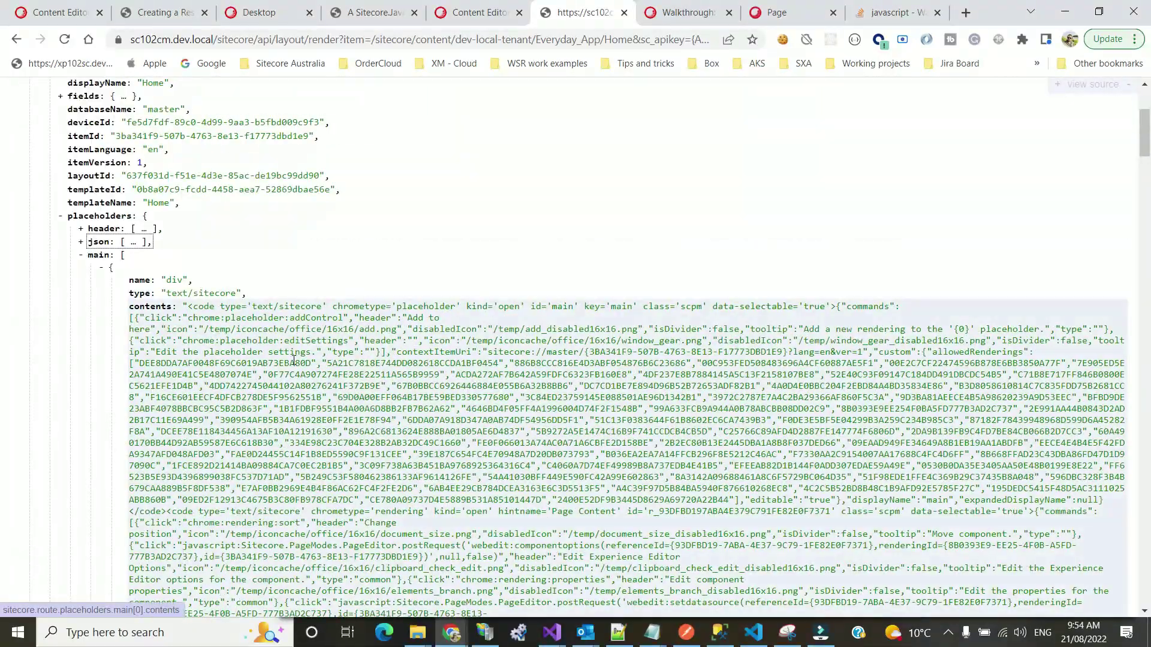
Step: Fold the main, footer and head placeholders to reveal body-bottom's contents
drag(149, 310, 548, 519)
click(554, 416)
scroll(139, 194, up, 3)
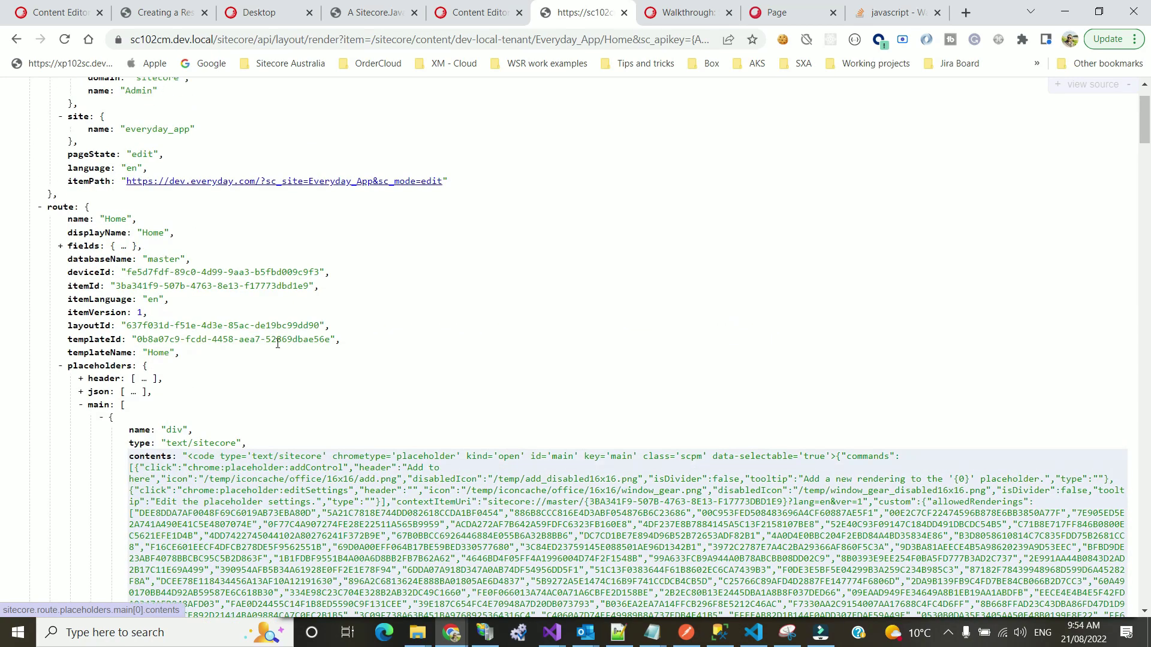
click(81, 406)
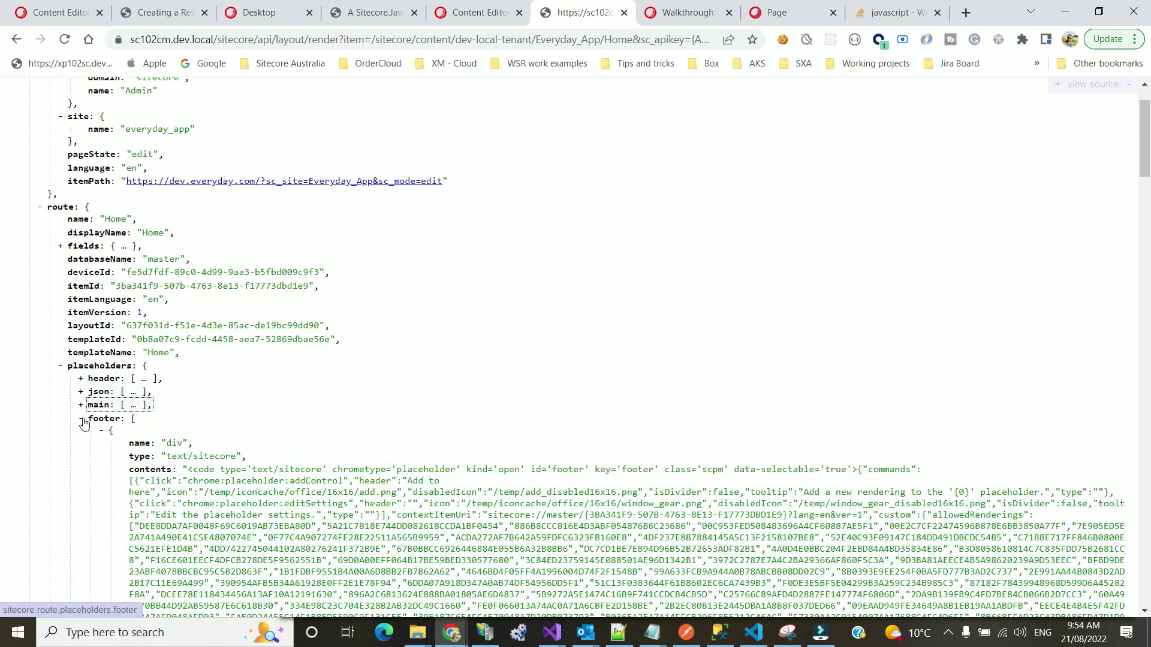
click(82, 420)
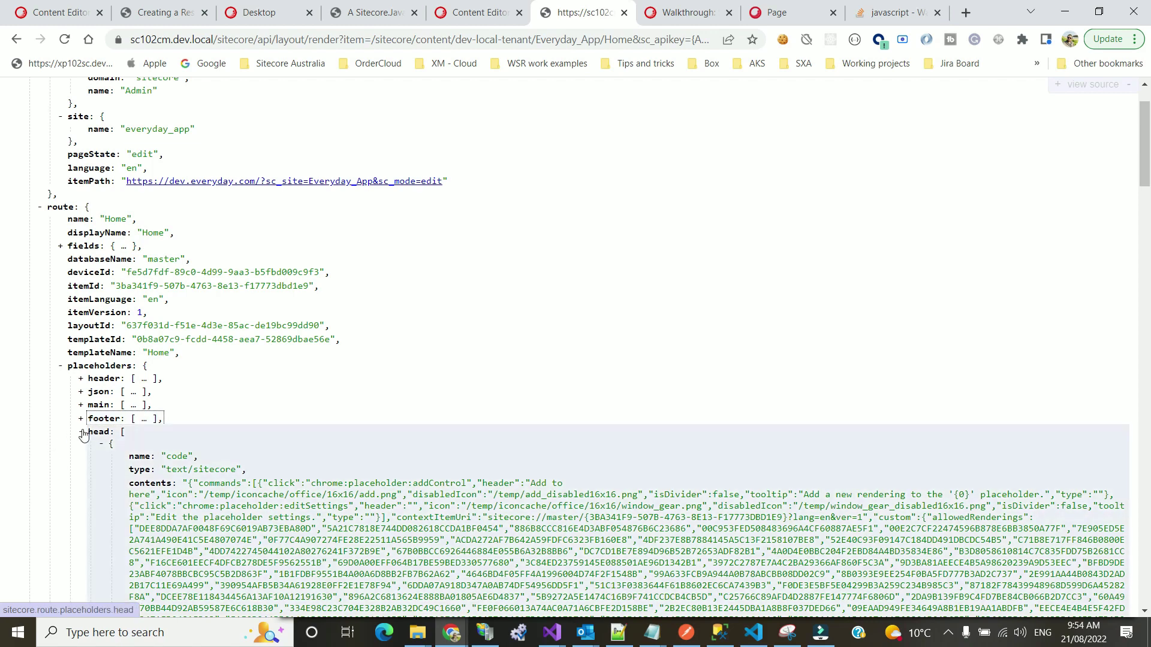
click(82, 433)
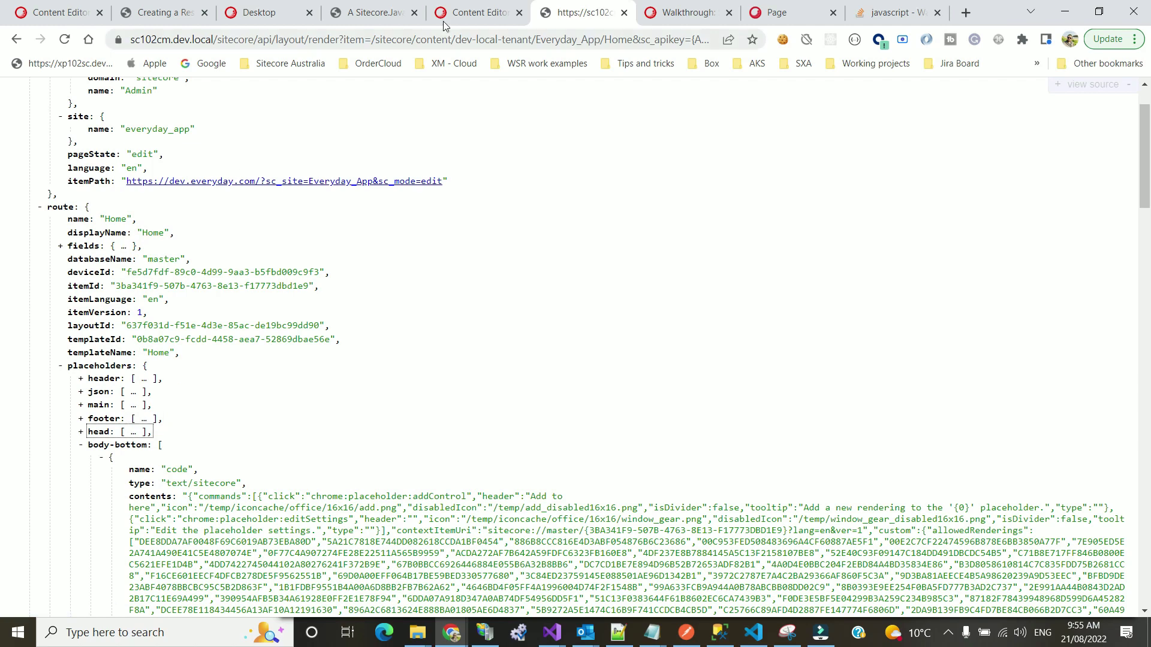
click(502, 7)
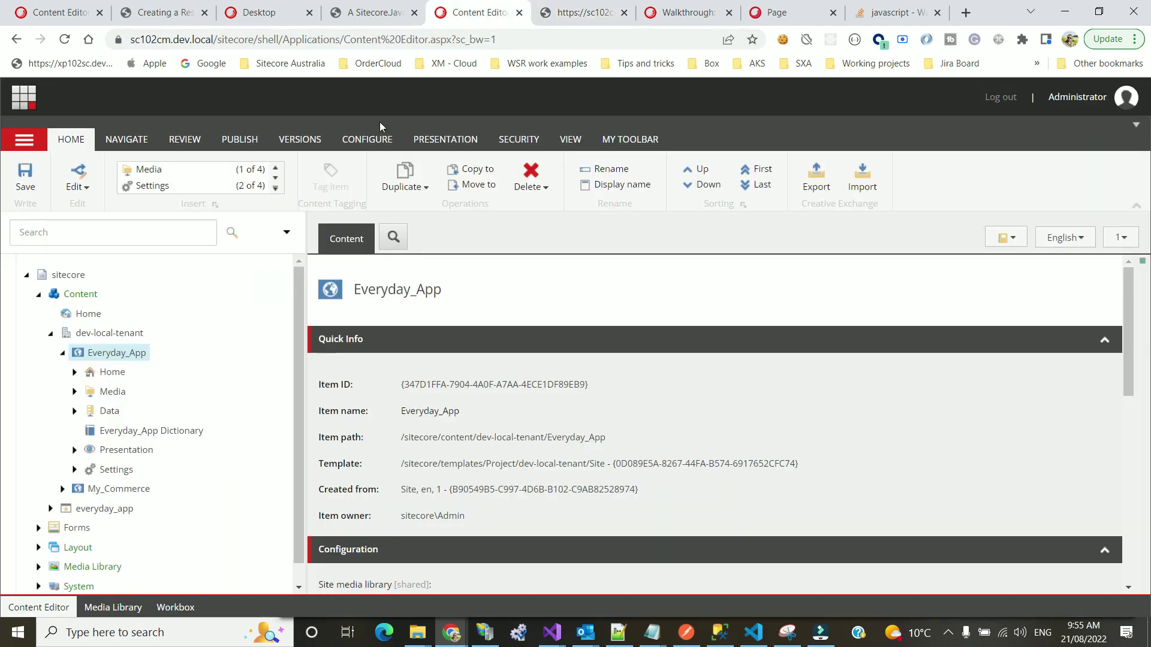
Step: Glance at the static generation walkthrough, then return to the Content Editor
click(689, 10)
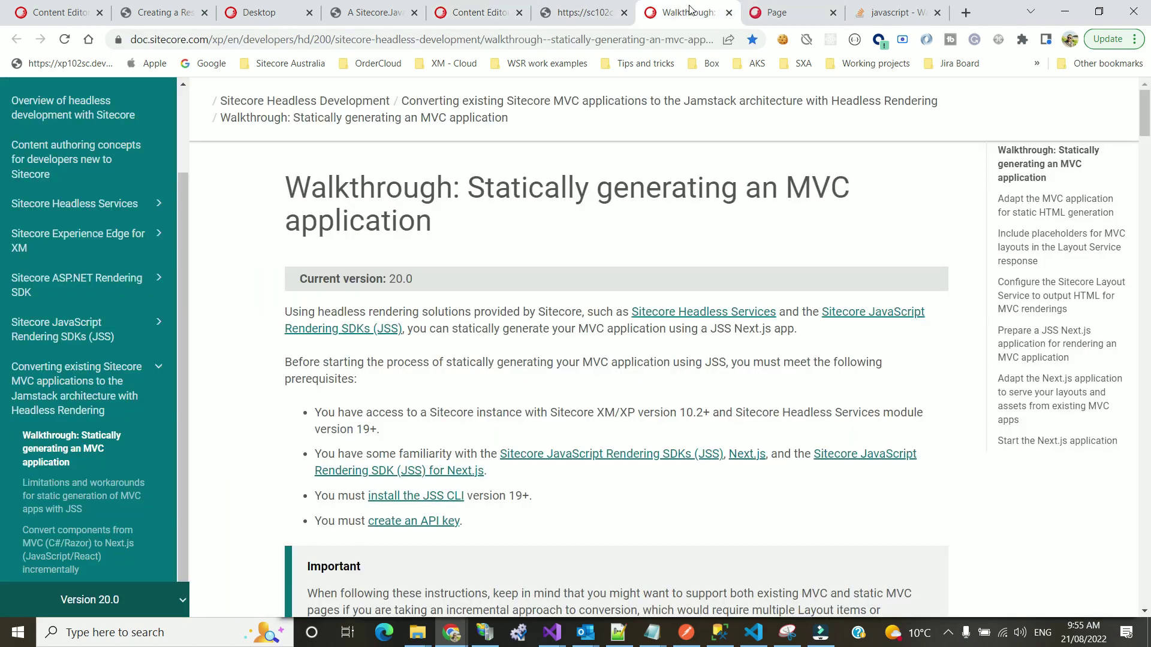
scroll(616, 304, down, 4)
click(473, 9)
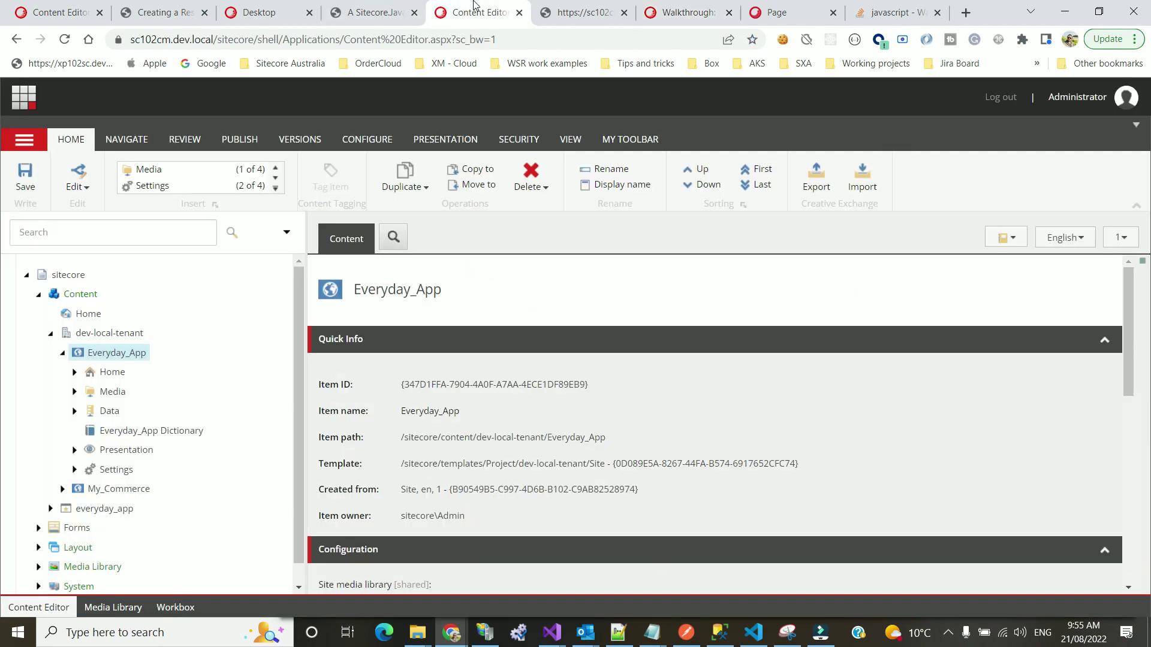
scroll(198, 383, down, 1)
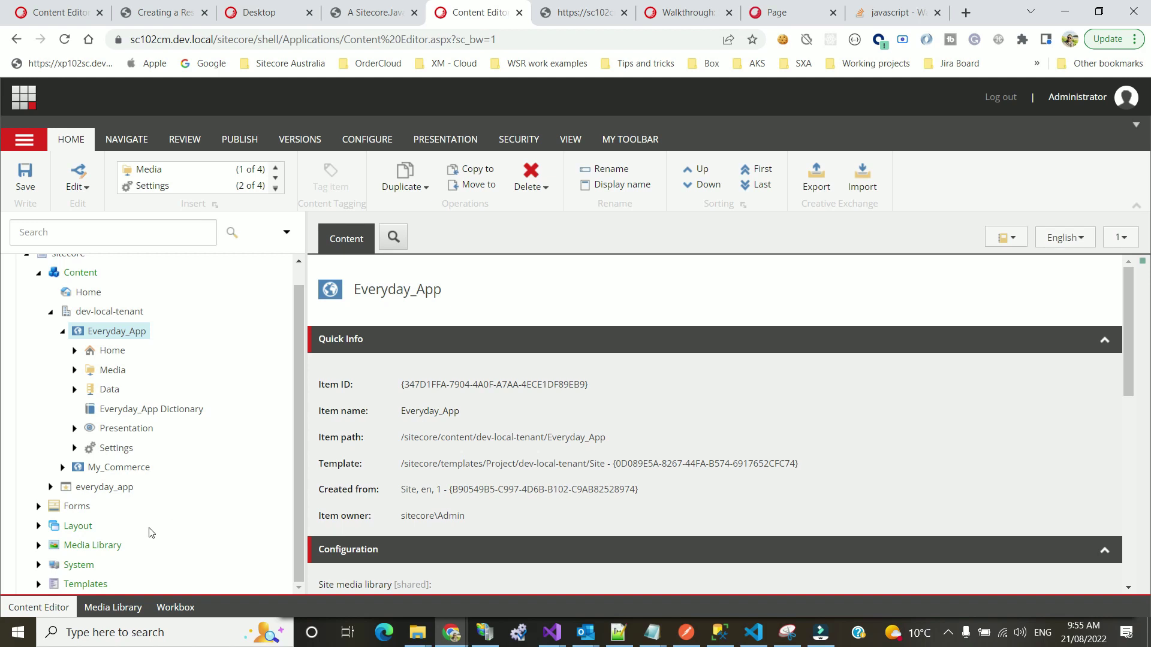
Step: Expand Templates > Project > dev-local-tenant and open its Home, then its Site template
click(39, 584)
scroll(162, 483, down, 3)
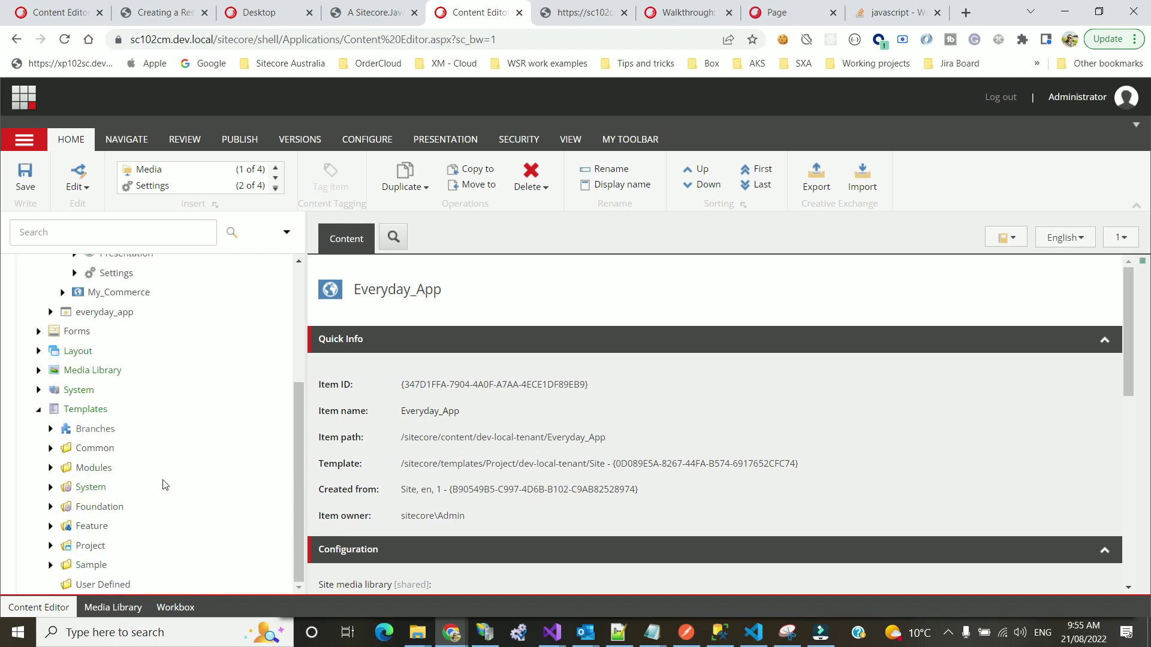
click(50, 545)
scroll(136, 470, down, 2)
click(63, 487)
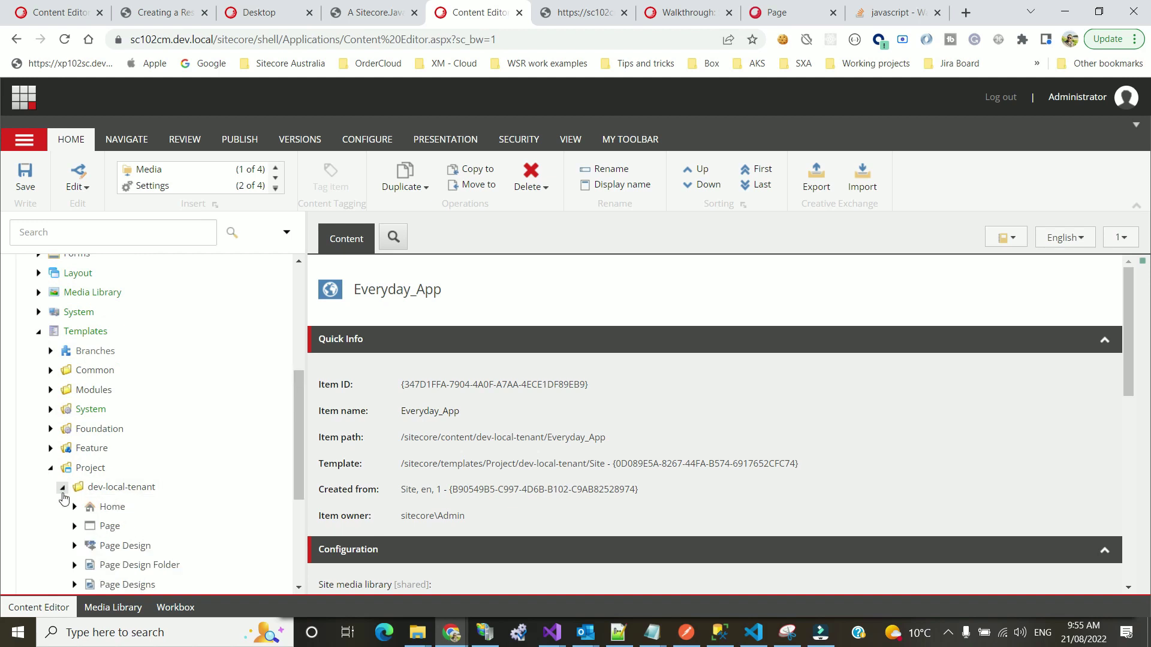
scroll(93, 512, down, 2)
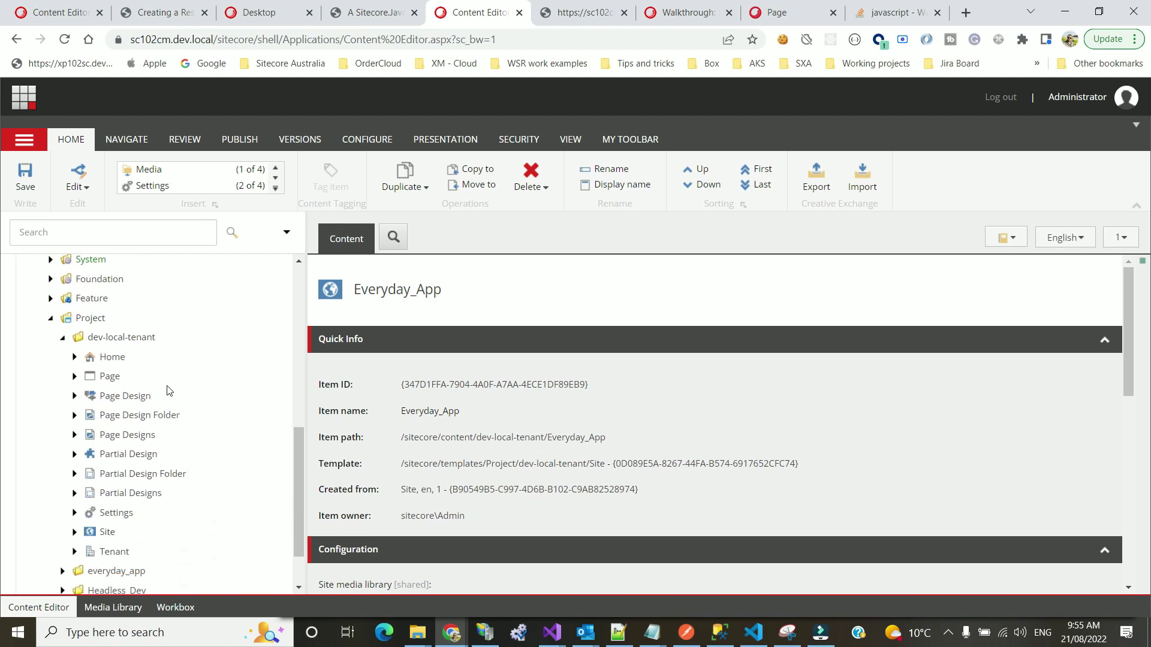
click(117, 358)
scroll(151, 390, down, 1)
click(107, 466)
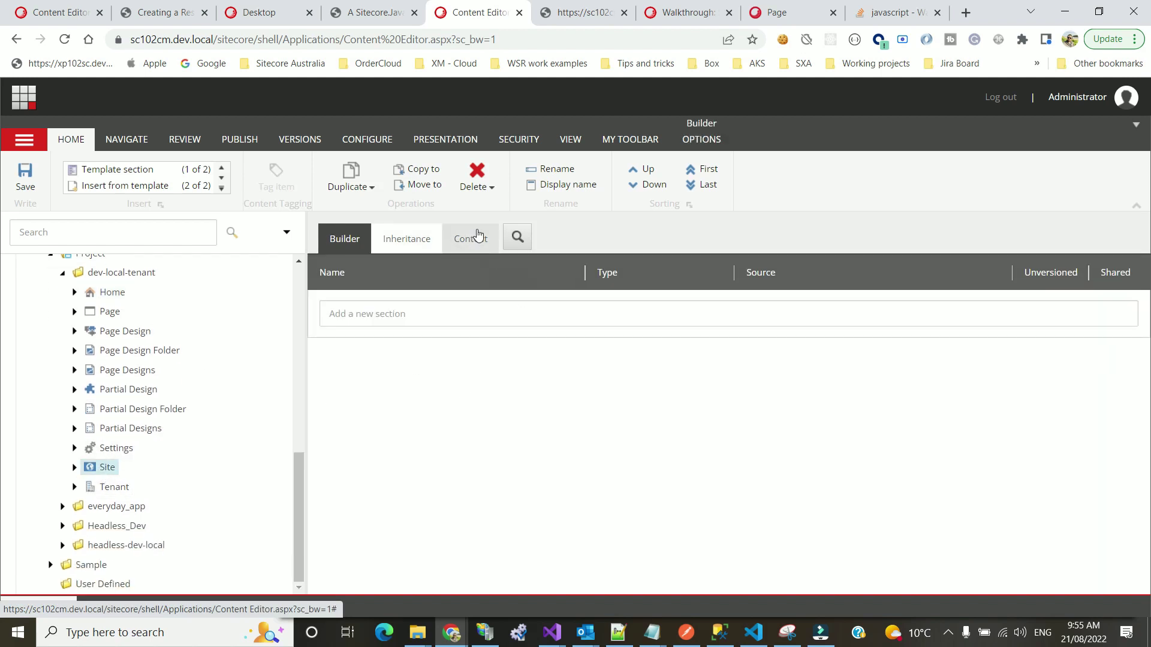
Step: Review the tenant Site template's base templates, checking the Site entry in the list
click(478, 237)
scroll(475, 352, down, 5)
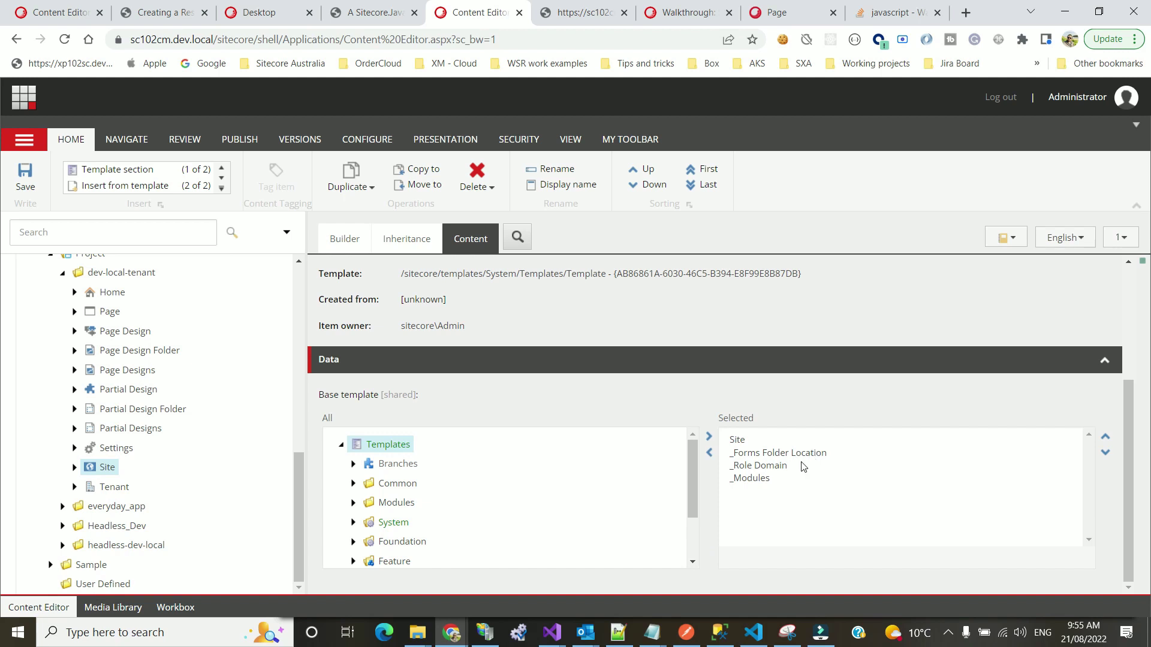
click(757, 441)
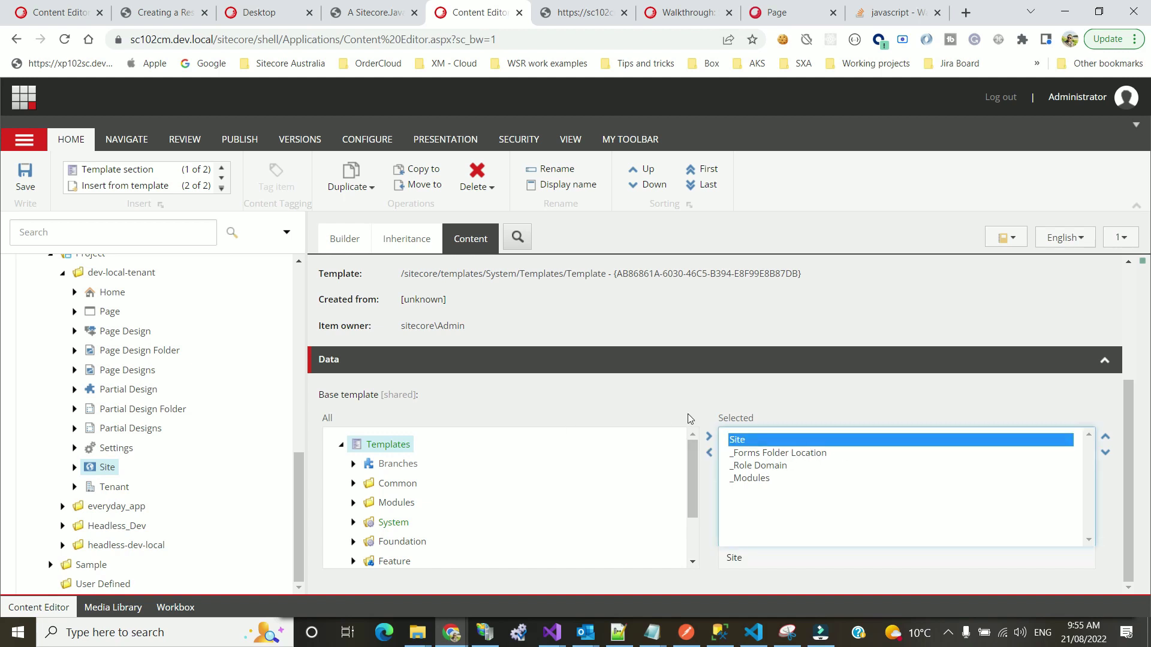
scroll(150, 427, up, 4)
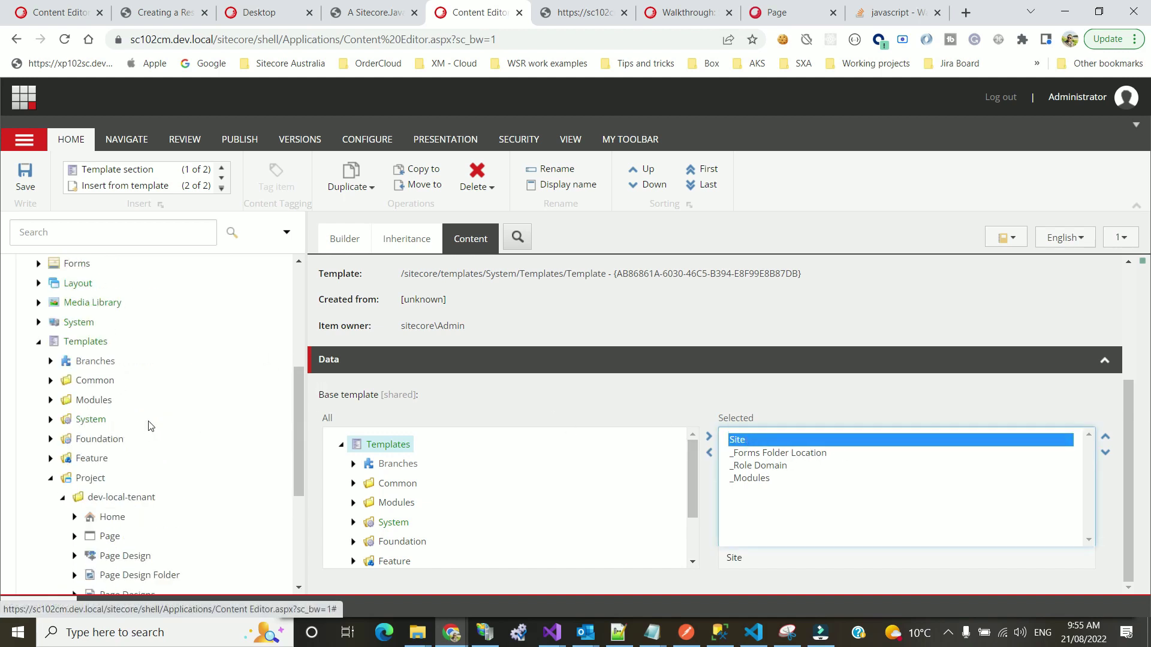
Step: Open the Site template under Foundation > Experience Accelerator > Multisite
click(51, 440)
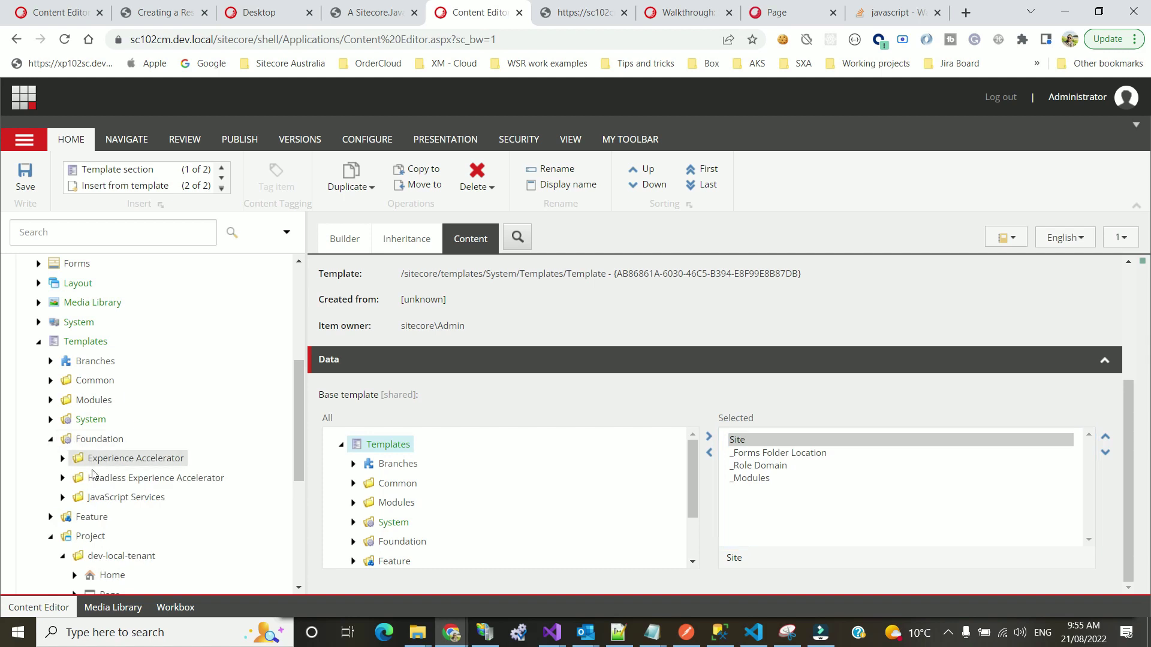
click(62, 460)
scroll(76, 463, down, 3)
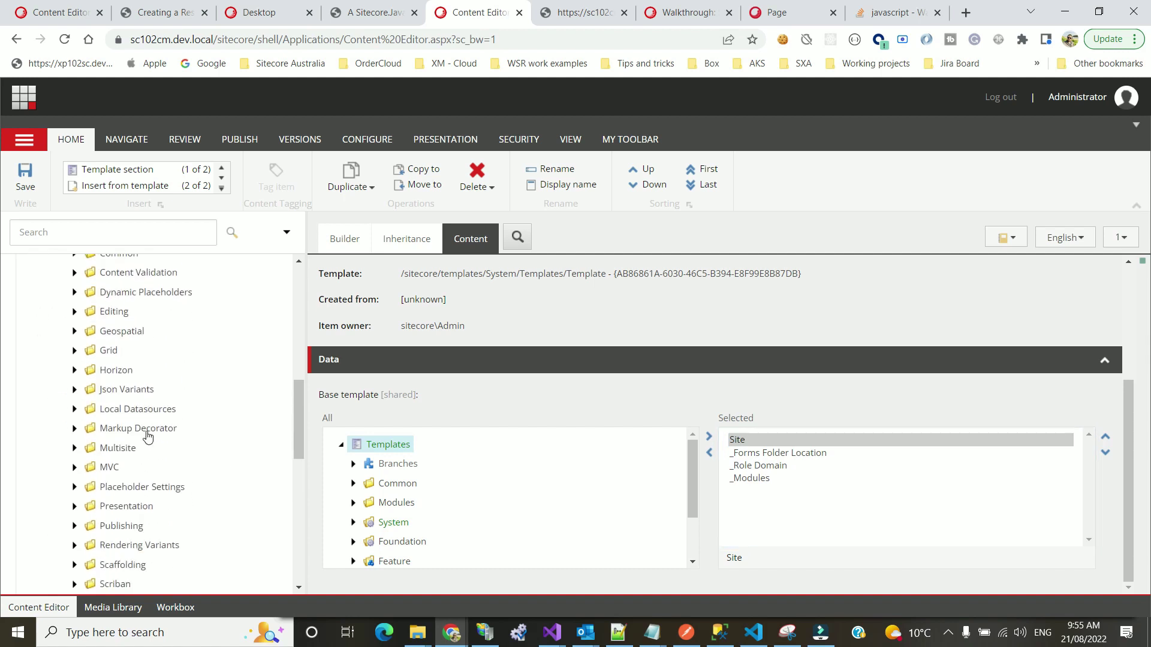
scroll(77, 503, down, 1)
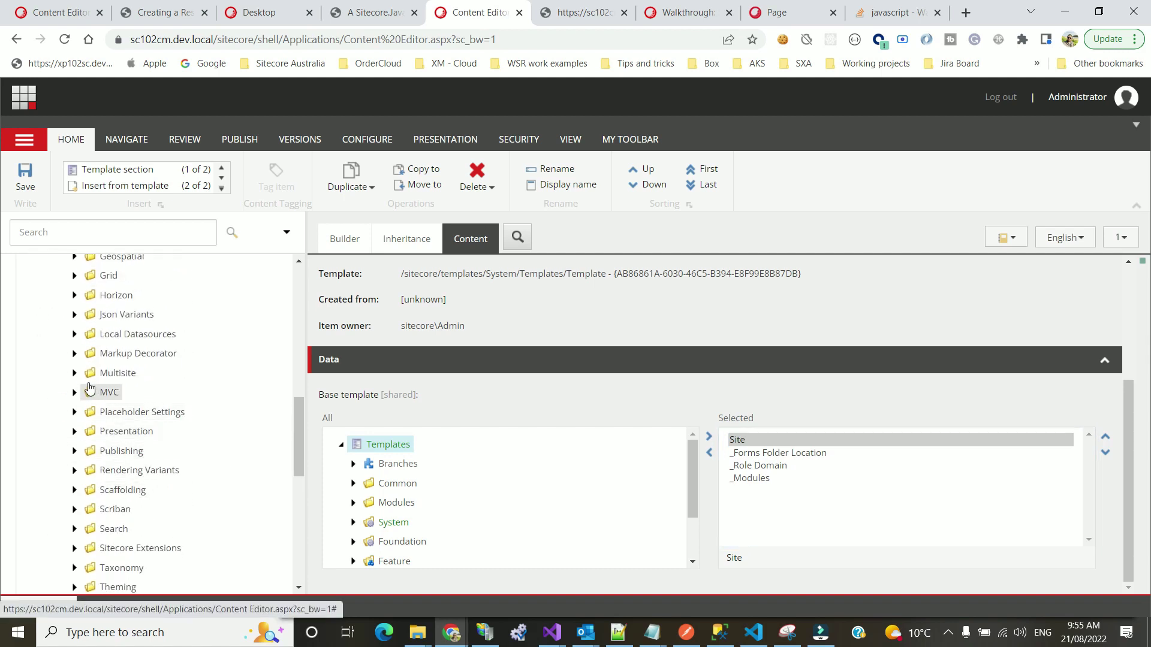
click(74, 373)
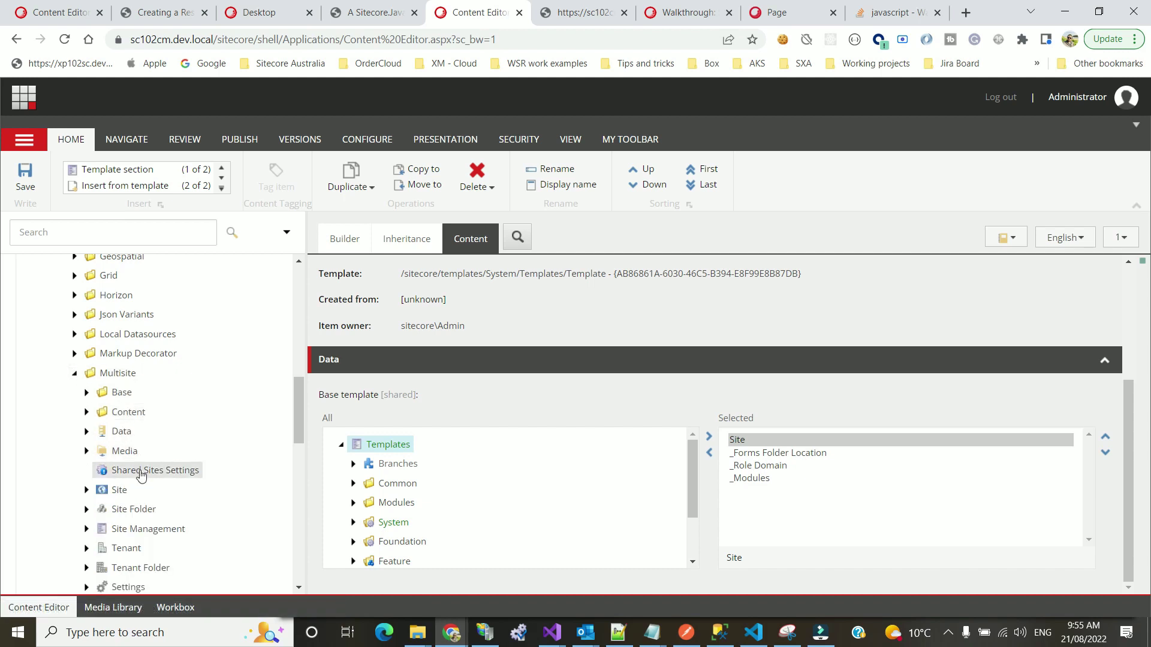
scroll(166, 516, down, 2)
click(119, 340)
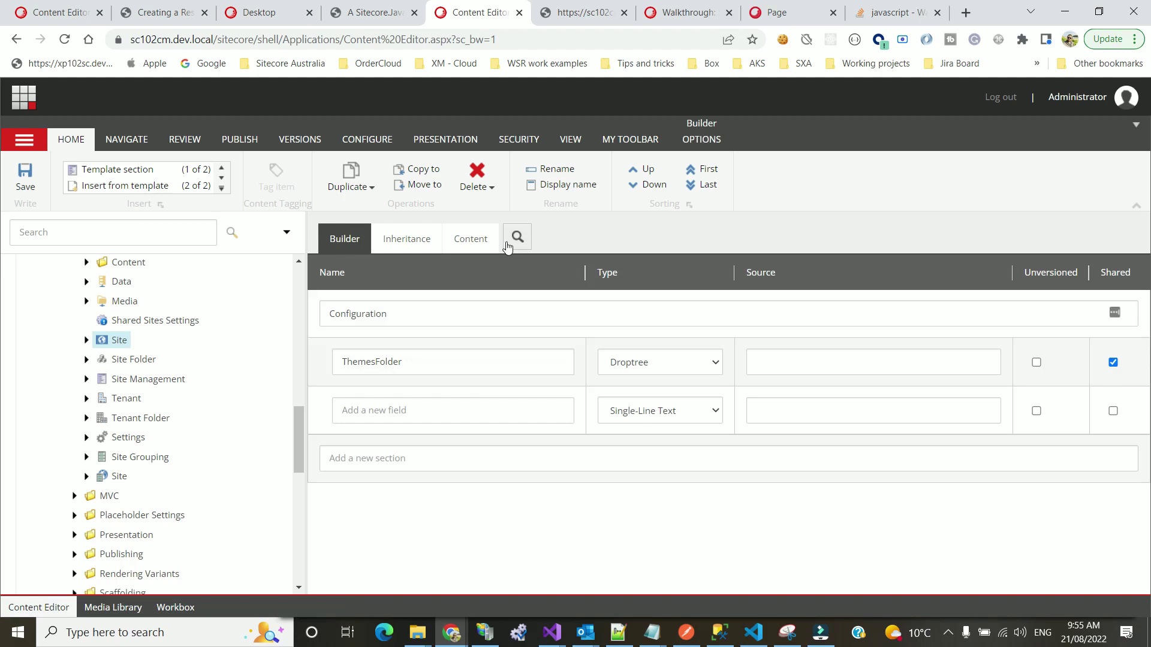
Step: Confirm App appears in the Multisite Site template's base templates, then return to the walkthrough docs
click(484, 239)
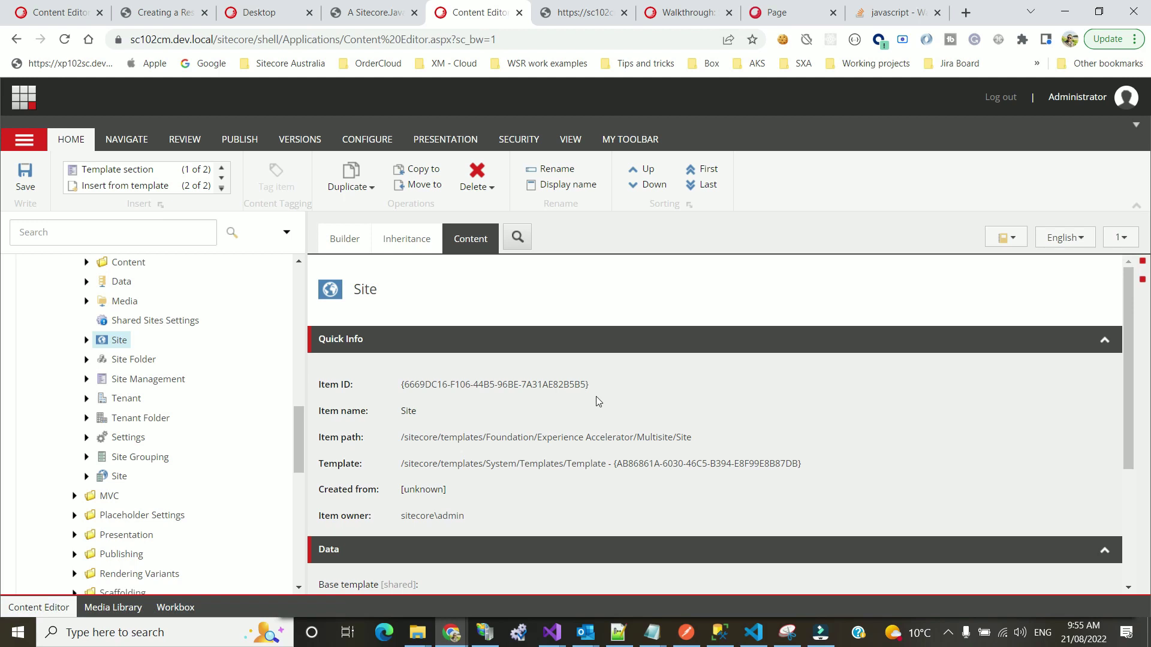
scroll(595, 394, down, 3)
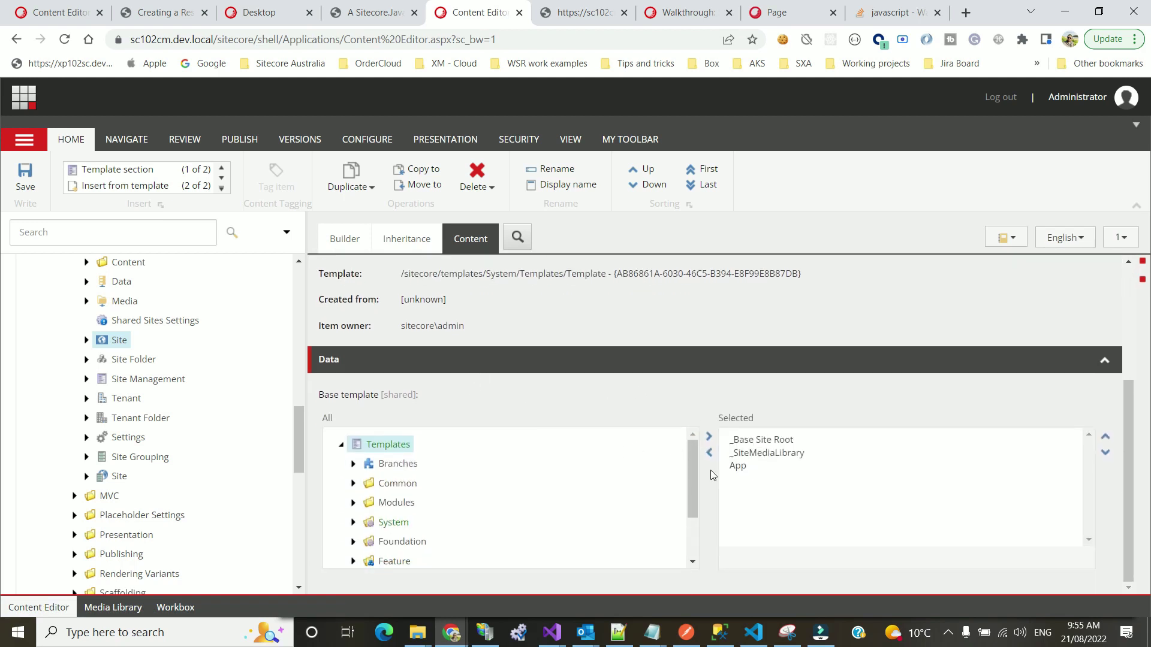
click(739, 468)
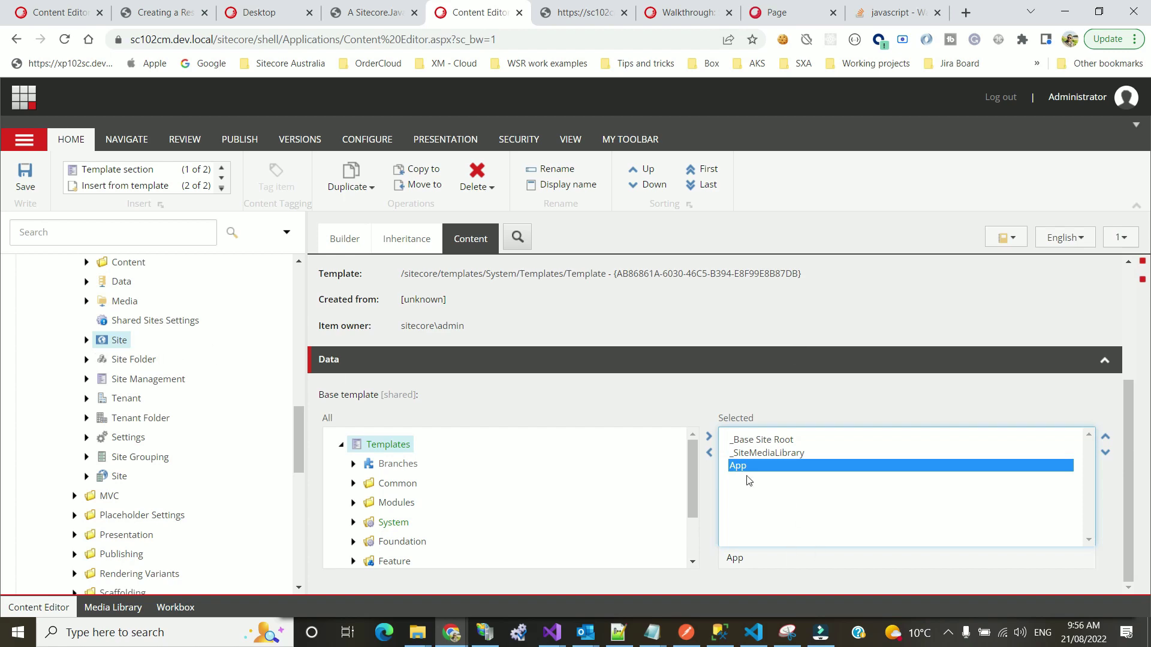
click(688, 12)
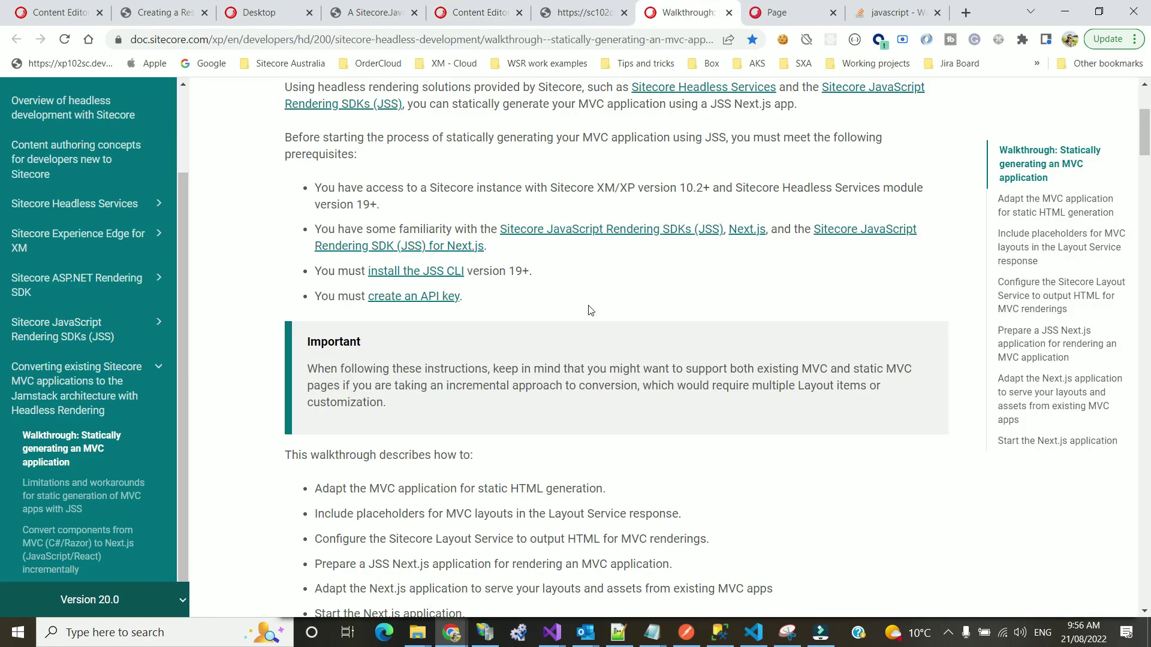
Step: Read the 'Adapt the MVC application for static HTML generation' step, then return to Content Editor
scroll(591, 311, up, 4)
scroll(590, 305, down, 14)
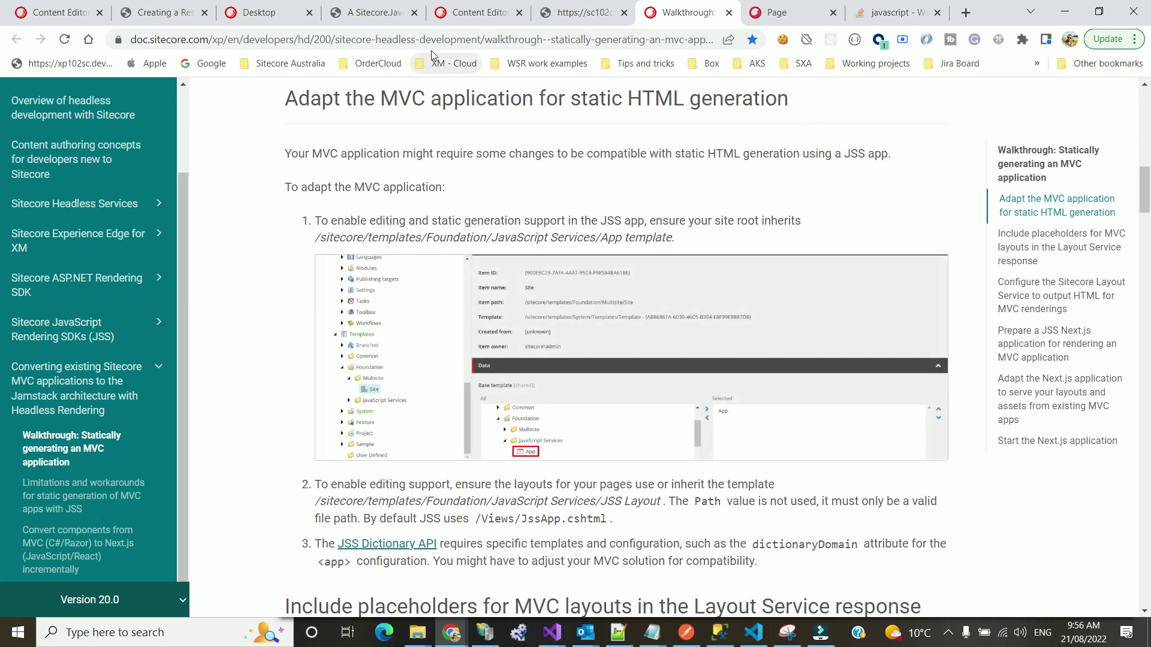
click(484, 12)
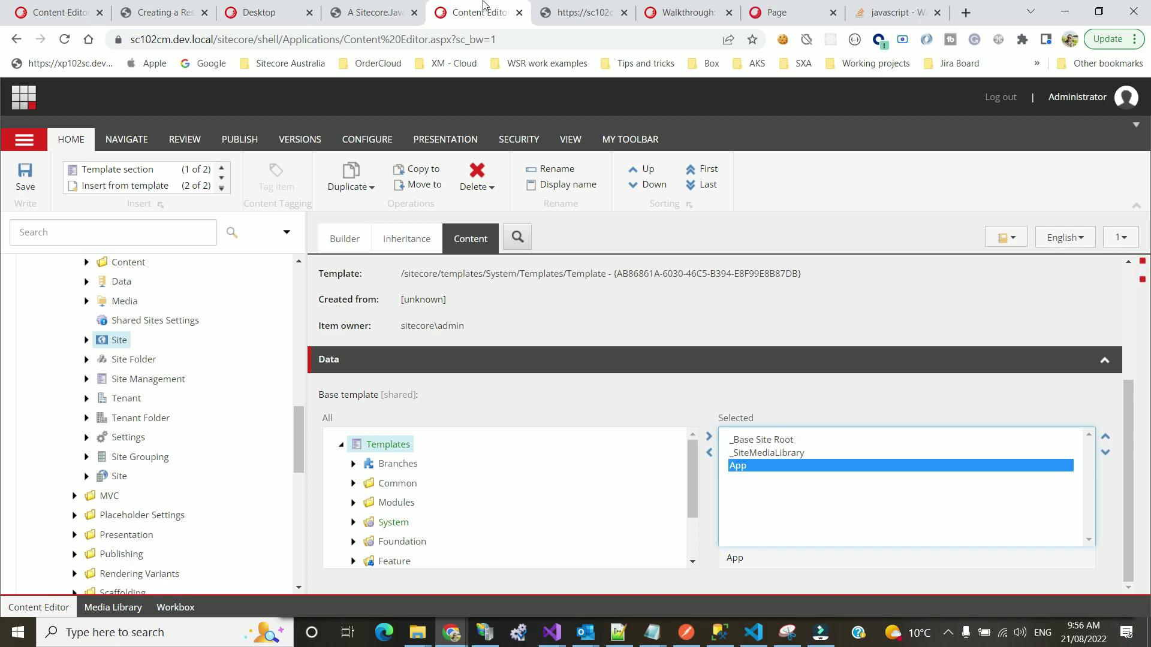